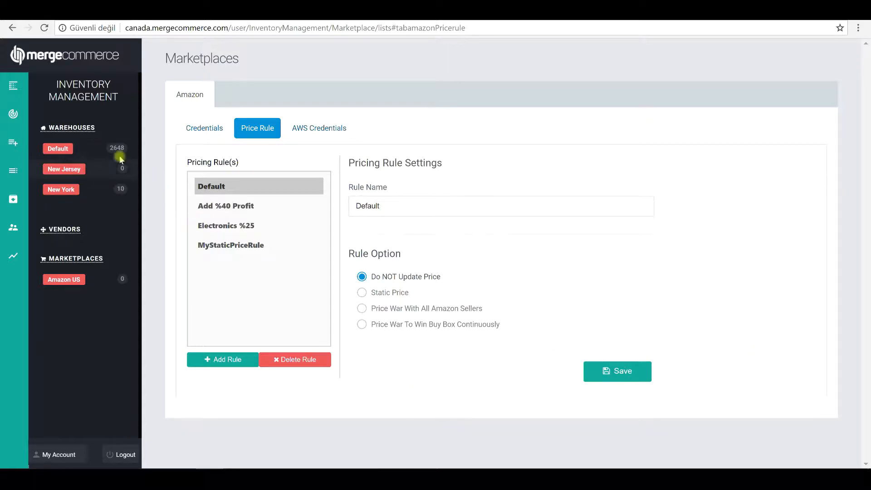
Step: Open the Amazon price rules on the Marketplaces page and save the Default rule with Do NOT Update Price
click(15, 170)
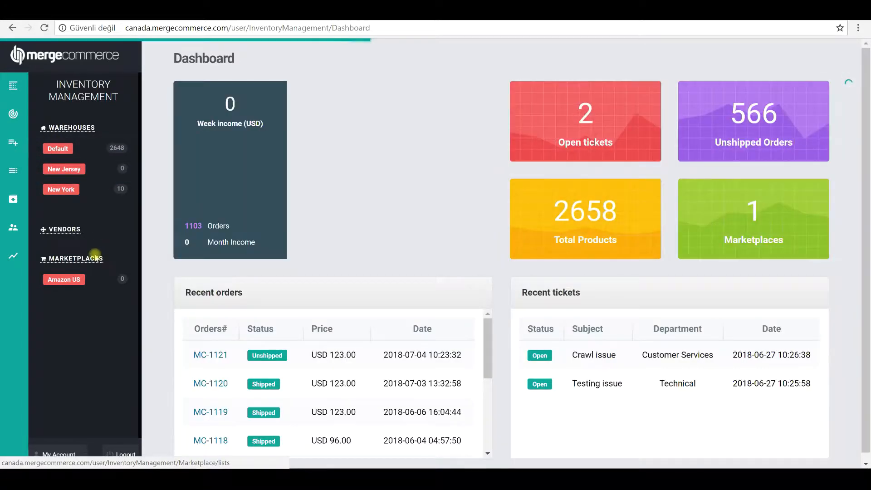
click(90, 259)
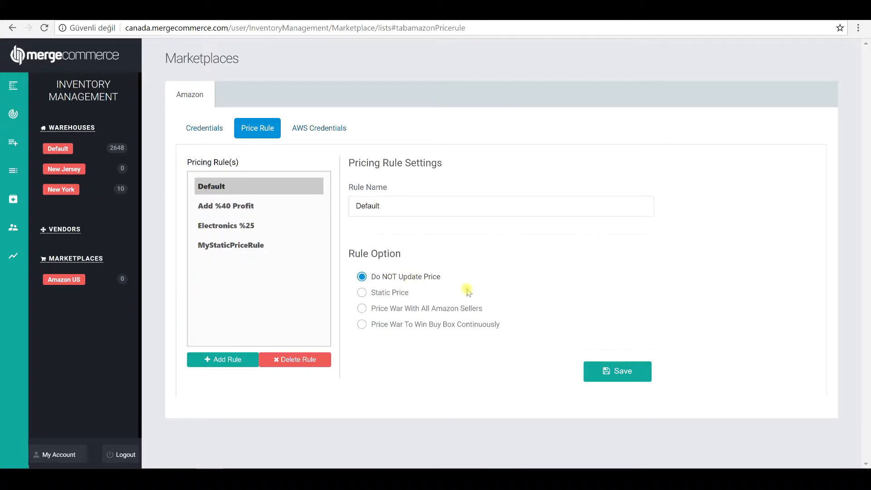
click(619, 372)
Step: Change the Default pricing rule to the Static Price option and rename it "Static Price"
click(403, 295)
scroll(488, 267, down, 3)
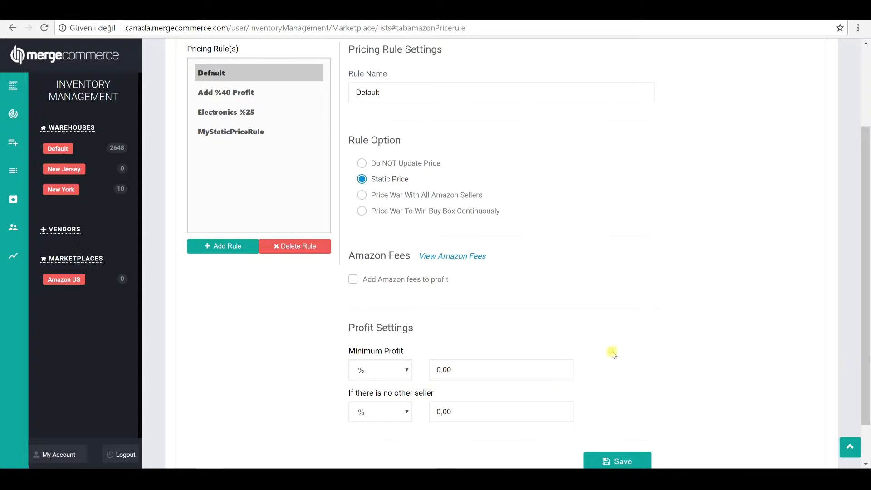
scroll(611, 357, down, 1)
scroll(610, 356, down, 2)
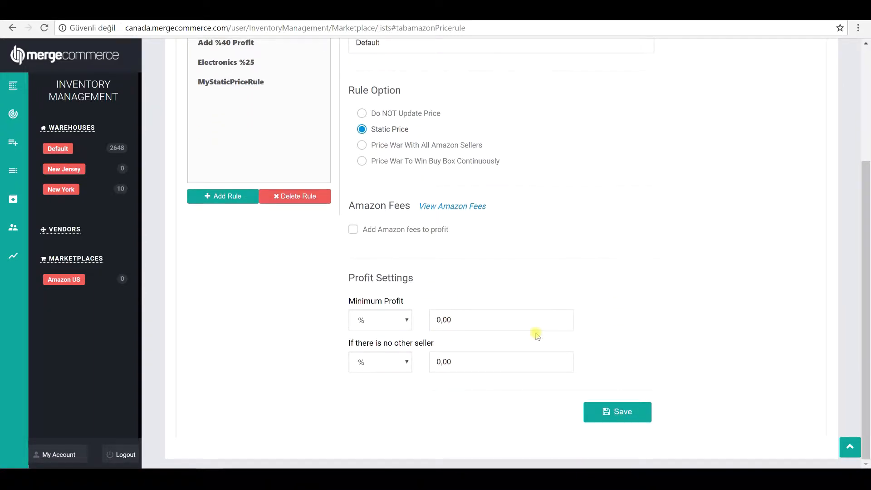
scroll(531, 325, up, 3)
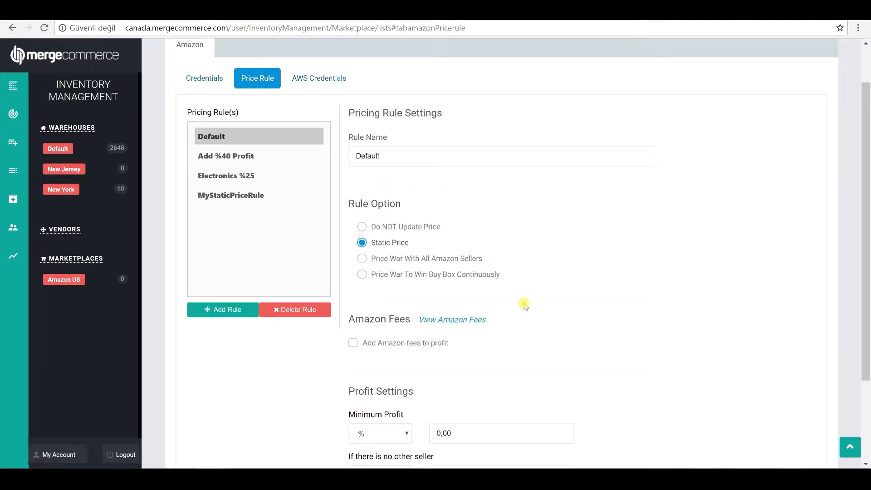
triple_click(420, 211)
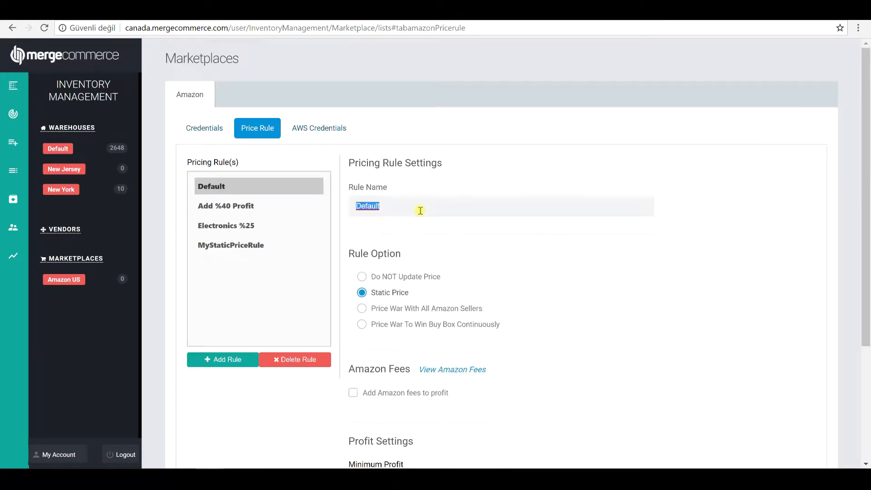
text(S)
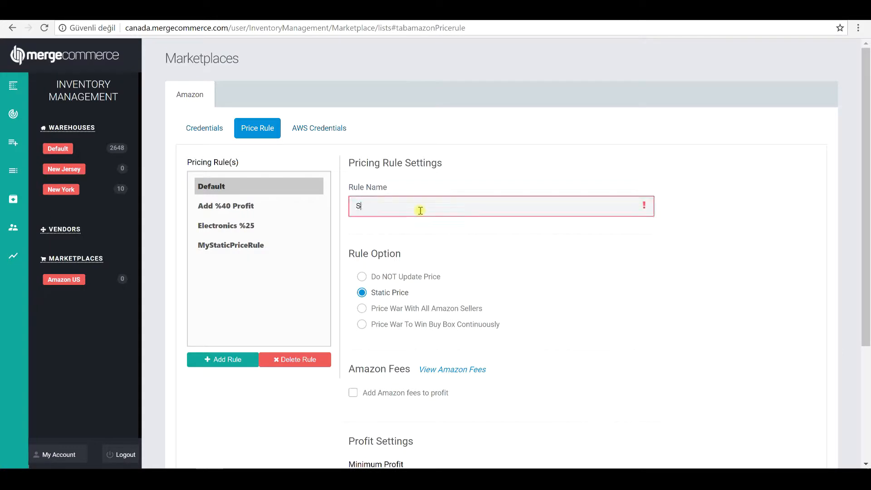
text(tatic)
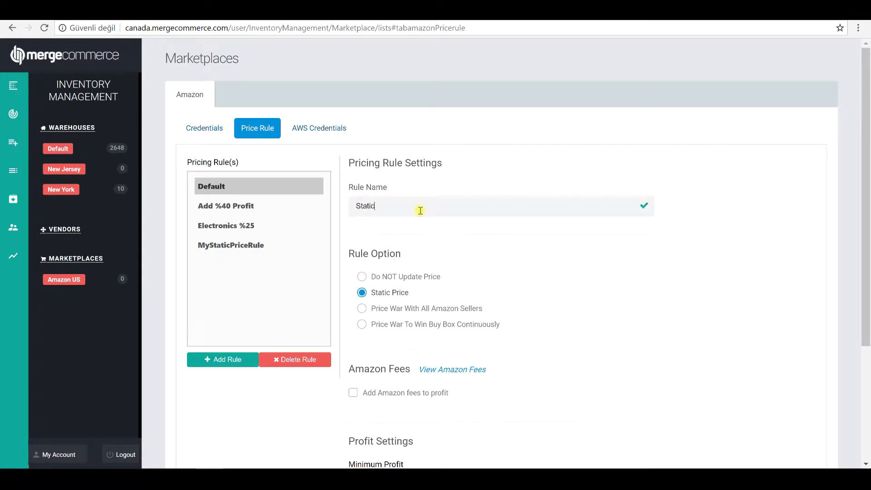
text( Price)
Step: Add Amazon fees to the profit of the Static Price rule and set its minimum profit to 30 %
scroll(424, 325, down, 3)
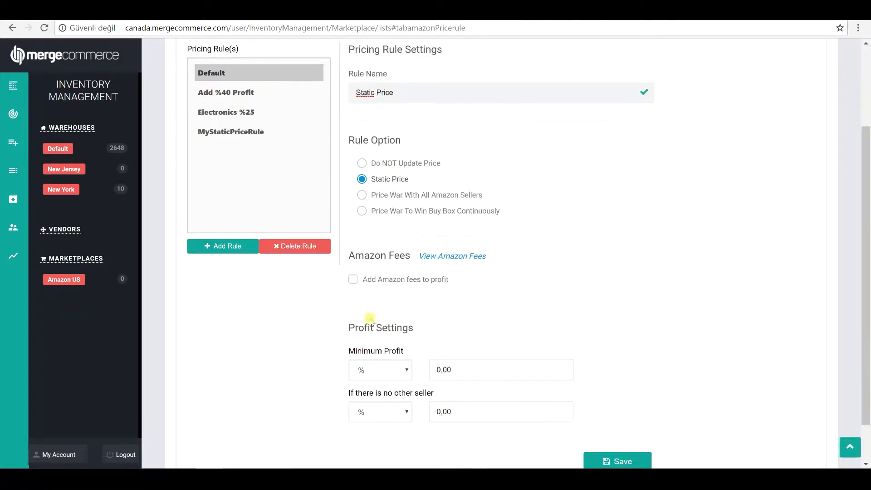
click(354, 282)
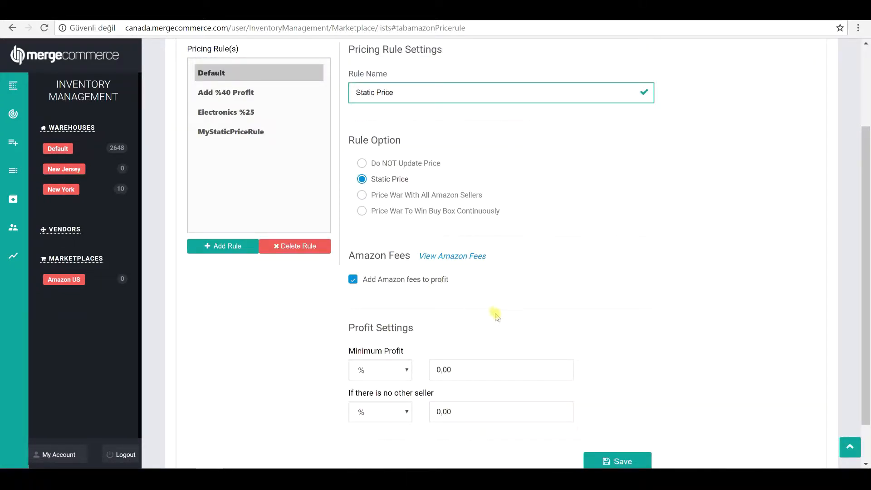
scroll(454, 297, down, 1)
click(402, 319)
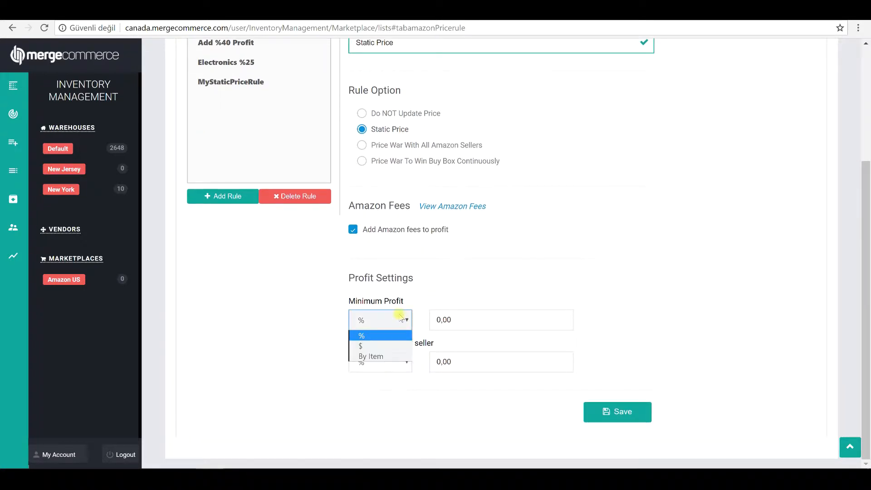
click(385, 336)
double_click(456, 322)
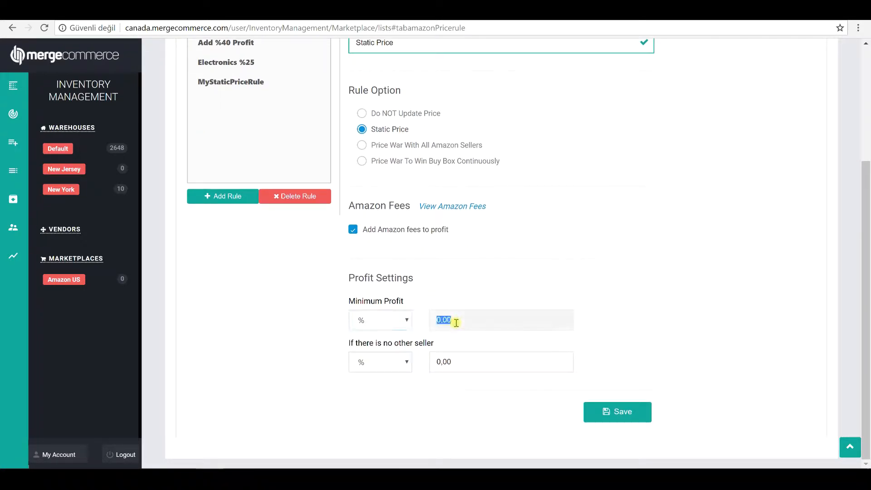
text(30)
Step: Set the profit for when there is no other seller to 50 % and save the Static Price rule
click(398, 362)
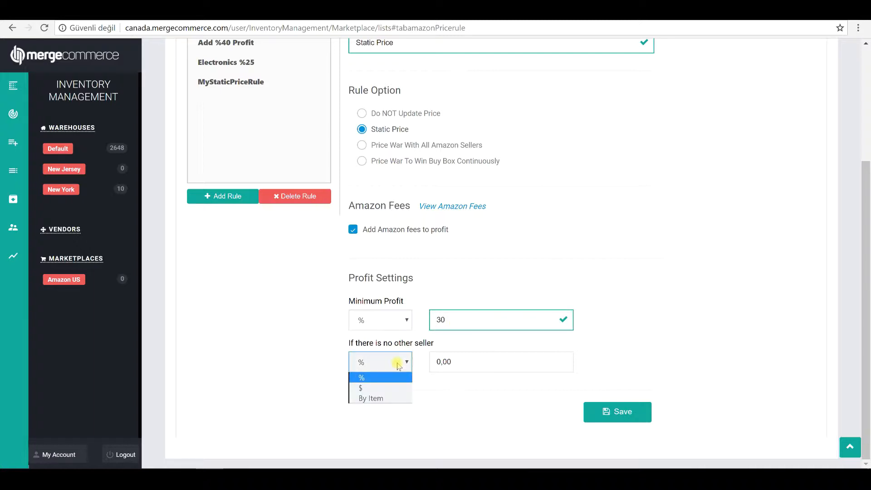
click(401, 378)
drag(469, 360, 421, 362)
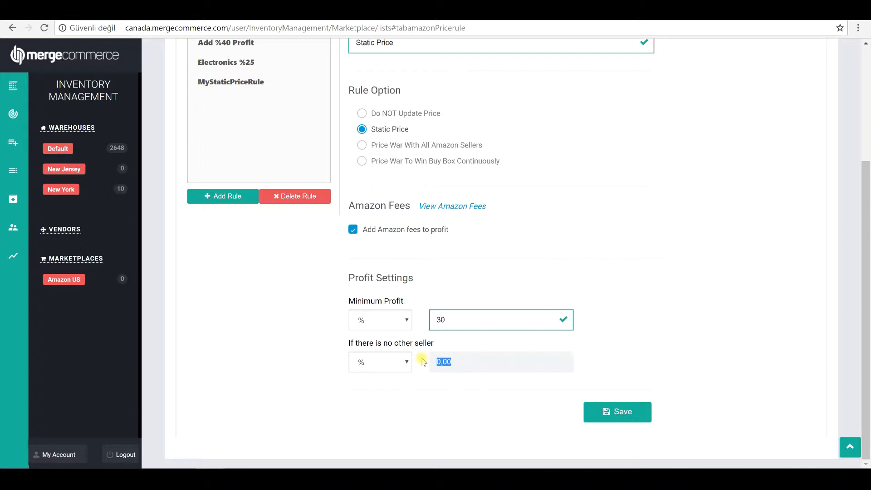
text(50)
click(627, 414)
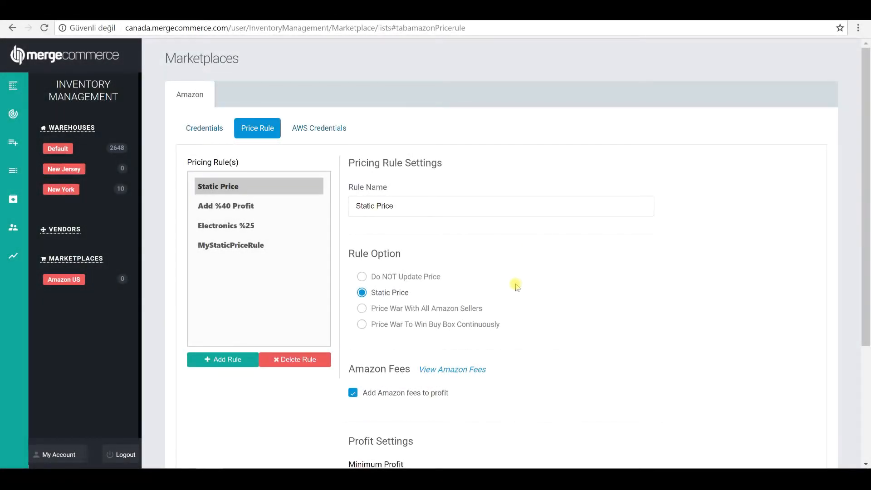
Step: Add a new pricing rule named "Price War With All Amazon Sellers", copying the name from the matching rule option
click(231, 361)
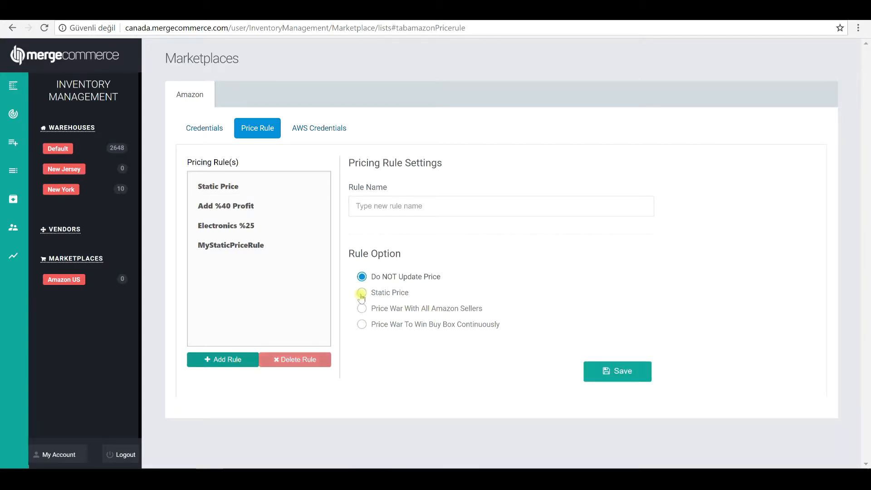
click(365, 210)
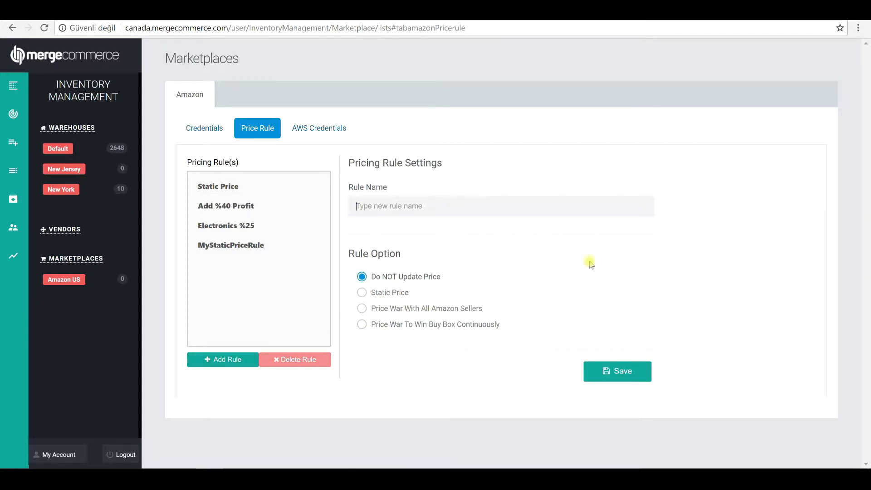
drag(483, 309, 368, 308)
key(ctrl+c)
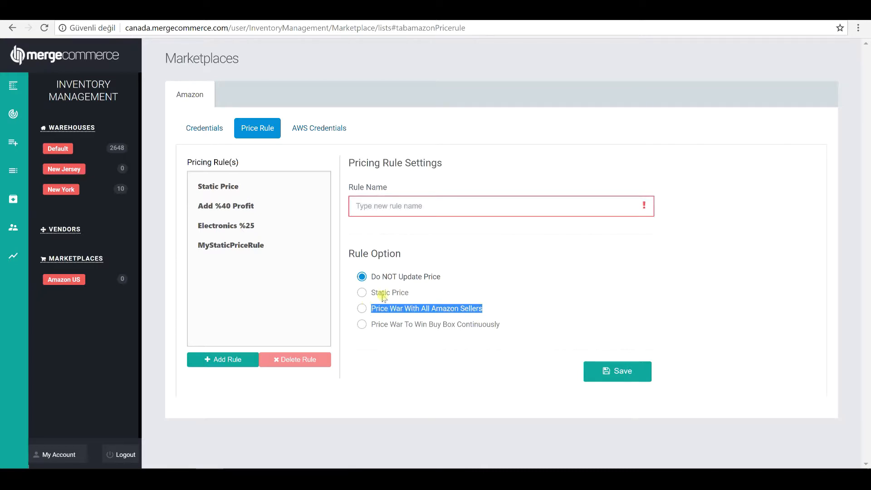
click(410, 209)
key(ctrl+v)
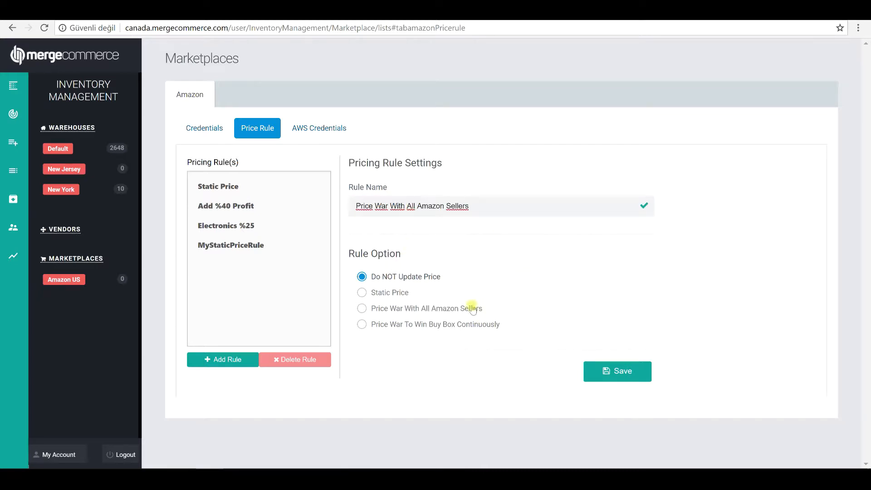
Step: Choose the Price War With All Amazon Sellers option for the new rule and add Amazon fees to profit
click(362, 309)
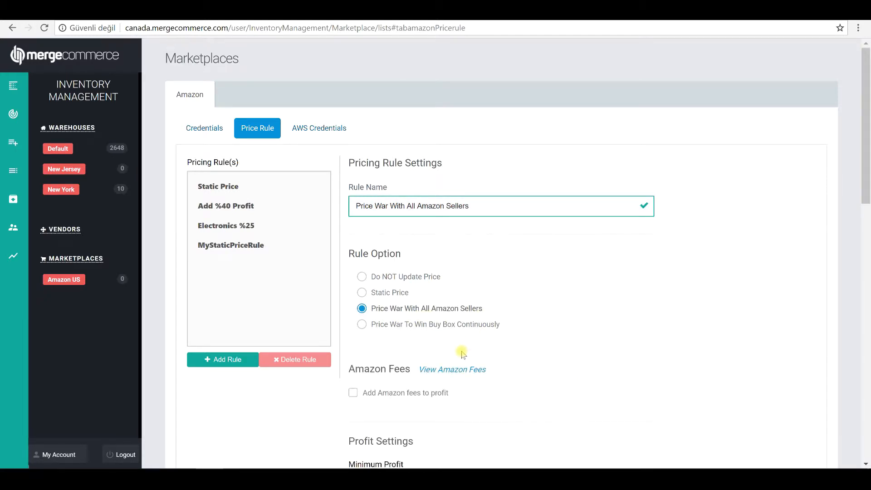
scroll(460, 350, down, 1)
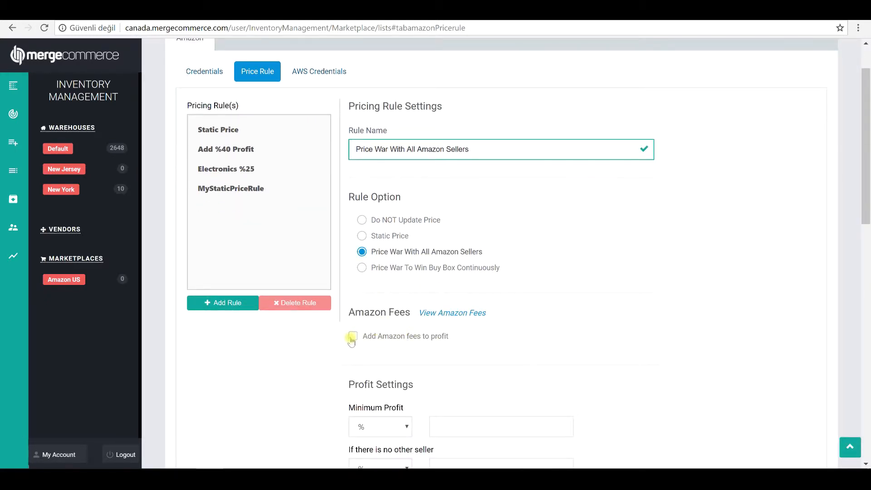
click(353, 337)
Step: Set the new rule's minimum profit to 20 % and its profit without any other seller to 50 %
scroll(442, 379, down, 3)
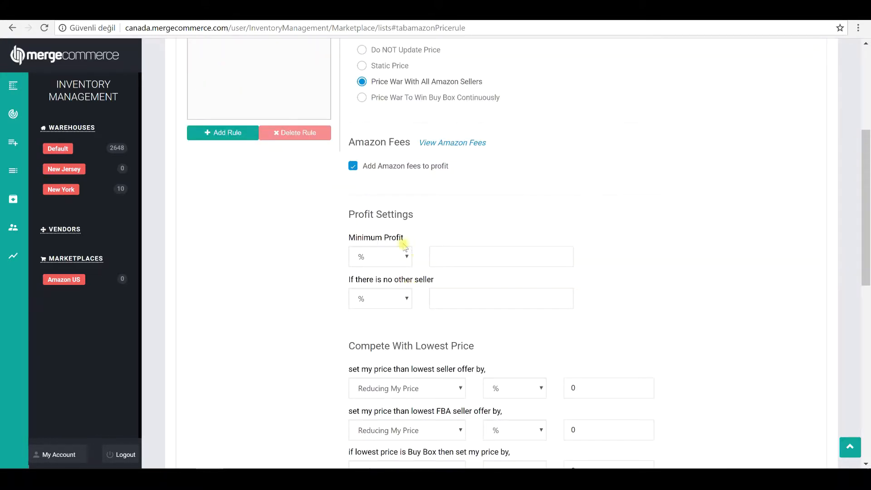
click(442, 256)
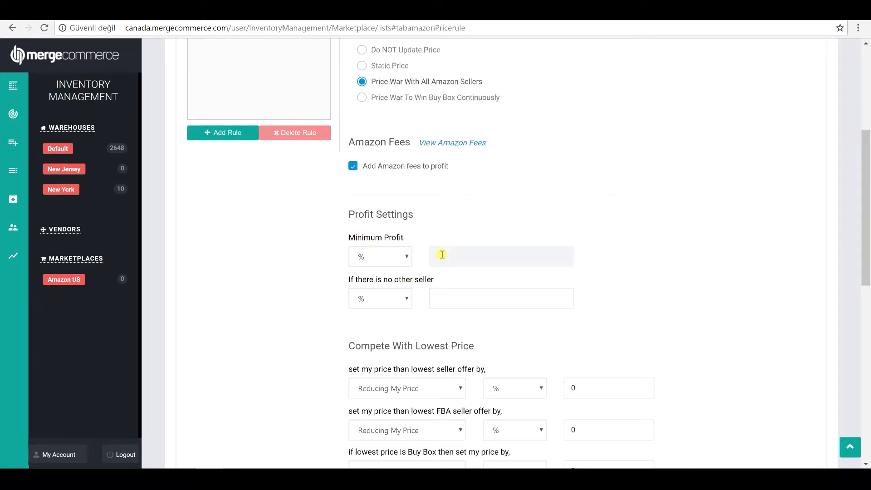
text(0)
key(BackSpace)
text(20)
click(454, 299)
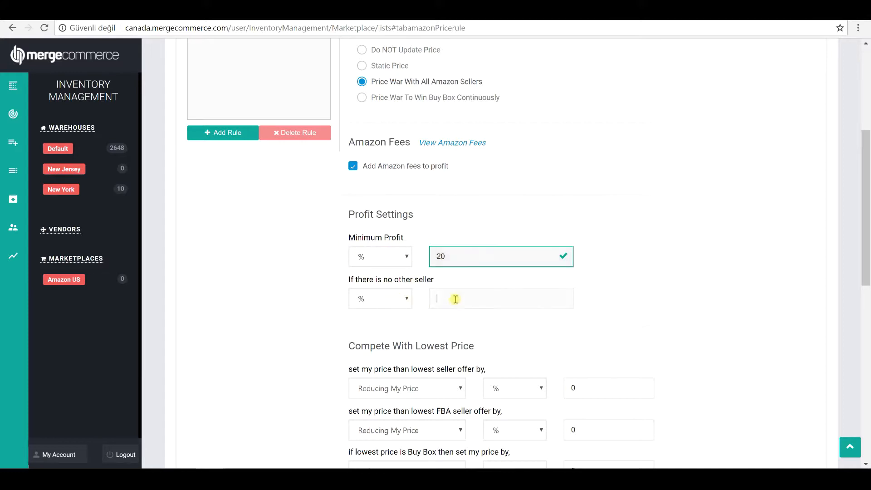
text(50)
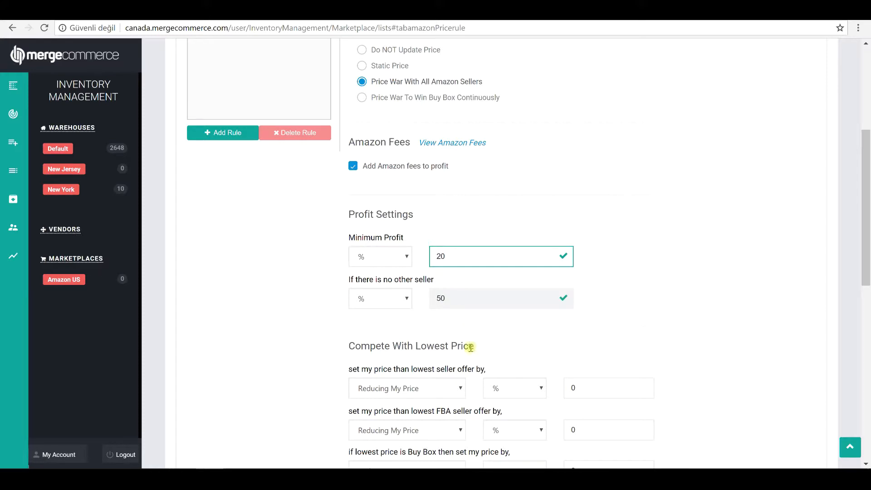
Step: Examine the Compete With Lowest Price choices for the lowest seller offer, lowest FBA seller offer and Buy Box price
scroll(449, 360, down, 3)
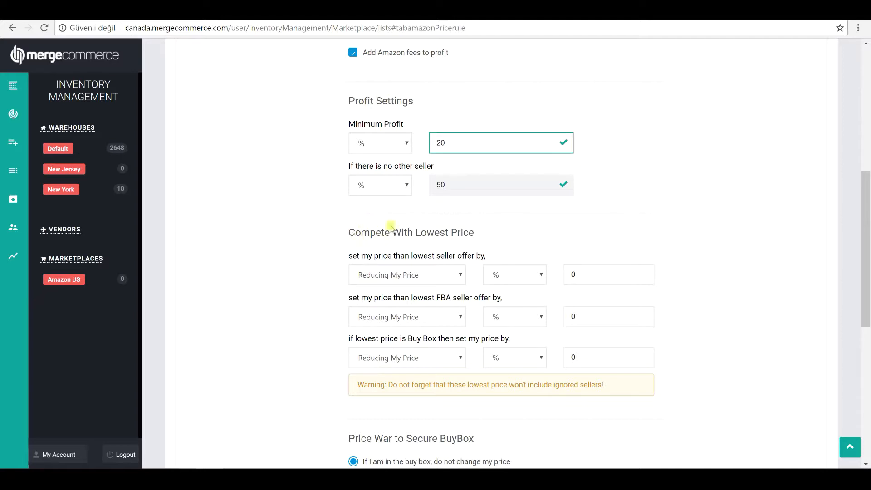
drag(481, 233, 348, 232)
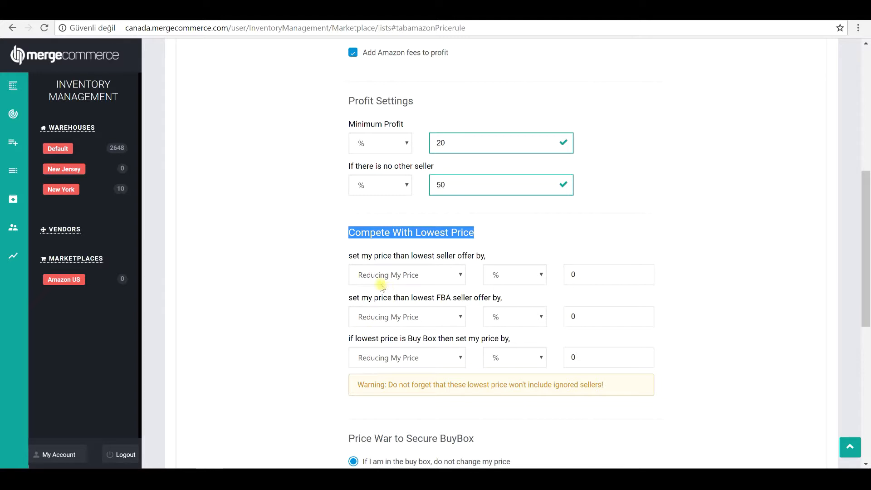
click(422, 278)
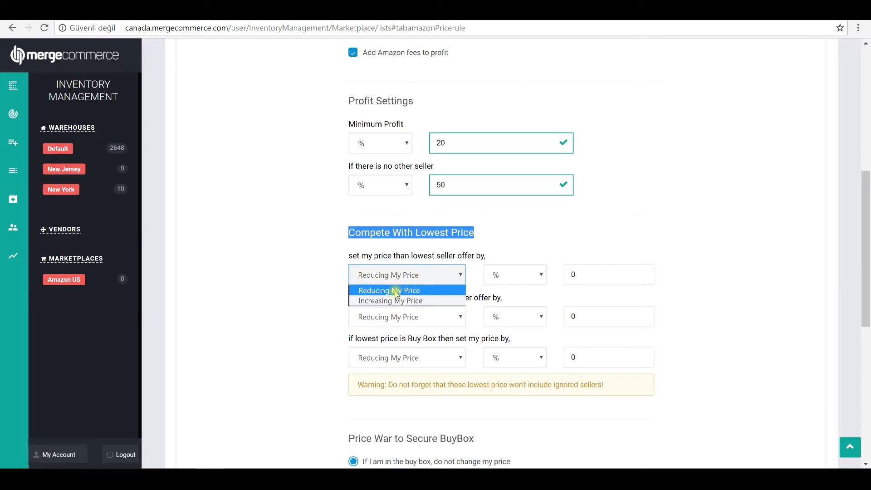
click(375, 312)
click(439, 313)
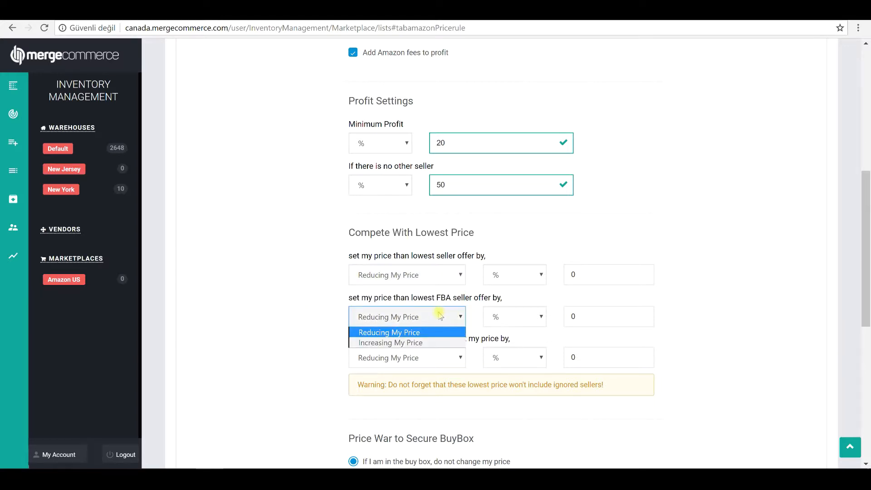
click(304, 336)
click(414, 356)
click(312, 341)
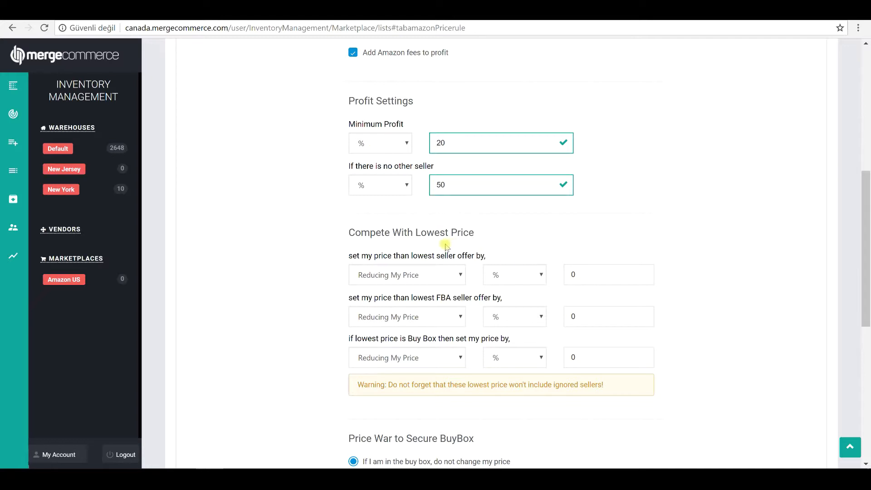
Step: Try $ as the minimum profit unit and return it to %
click(391, 145)
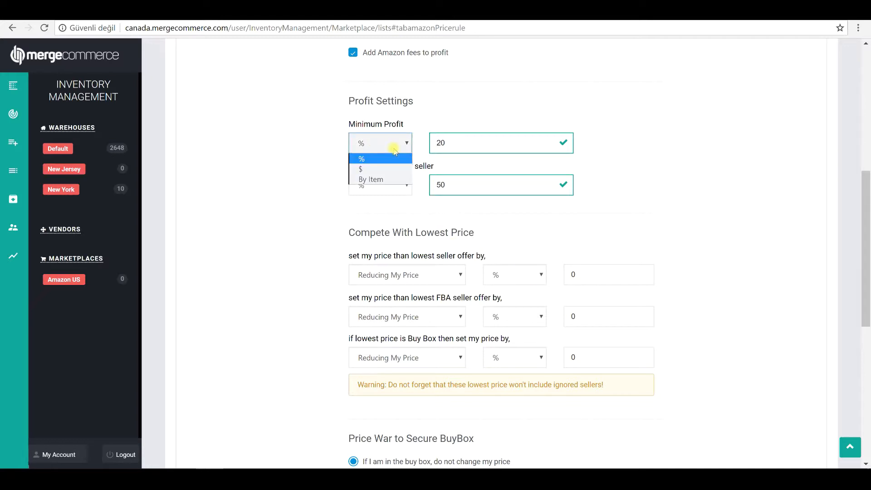
click(375, 170)
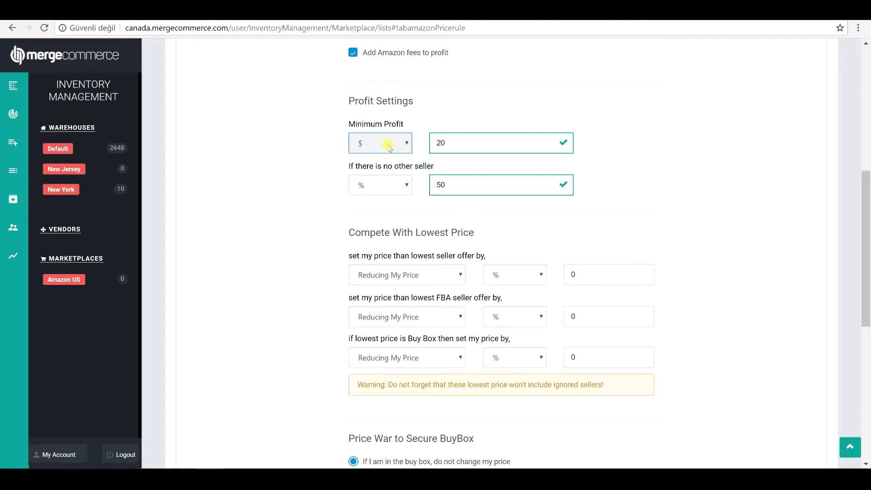
click(395, 145)
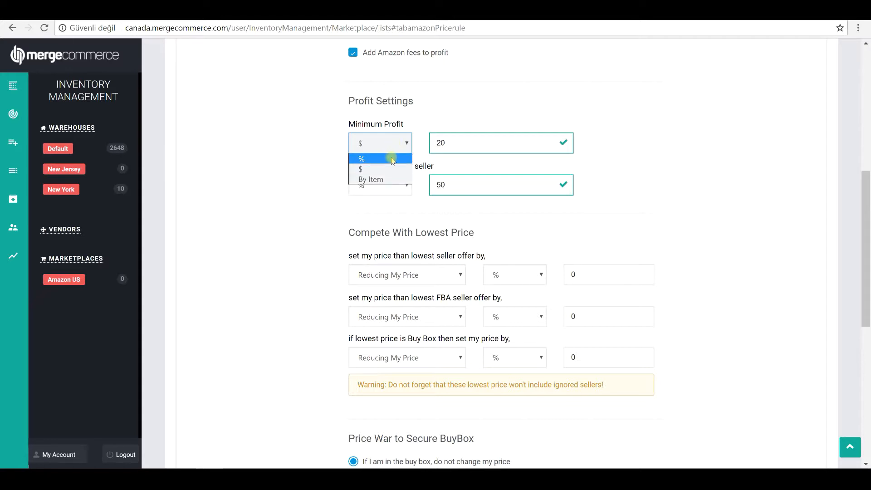
click(393, 159)
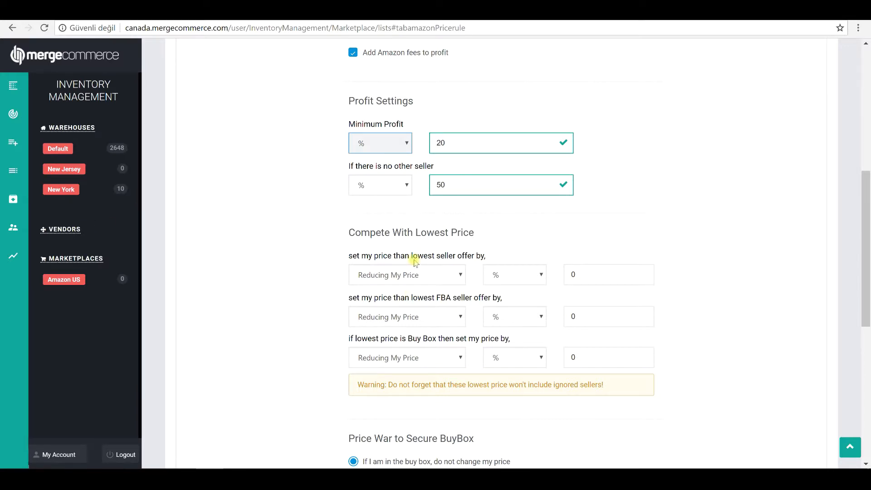
Step: Set the price against the lowest seller offer to Reducing My Price by $ 1
click(431, 280)
click(430, 289)
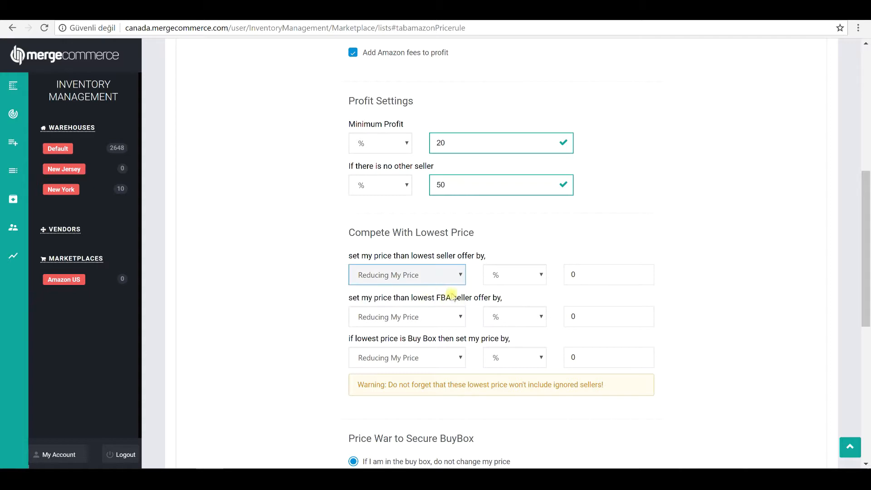
click(514, 282)
click(504, 300)
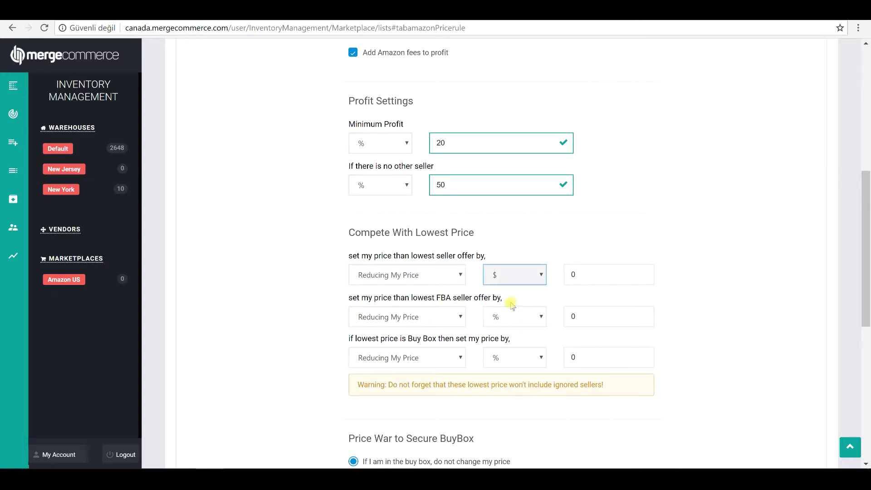
double_click(571, 276)
text(1)
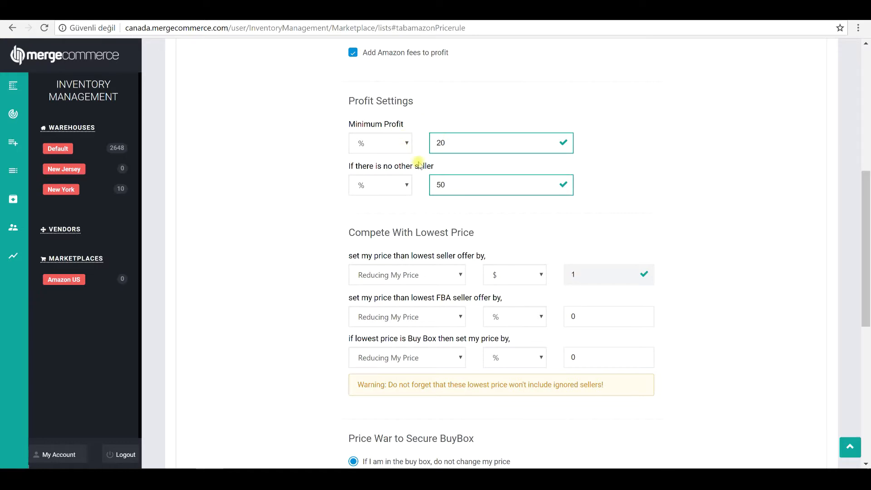
Step: Set the price against the lowest FBA seller offer to Reducing My Price by $ 1
click(458, 319)
click(460, 318)
click(502, 321)
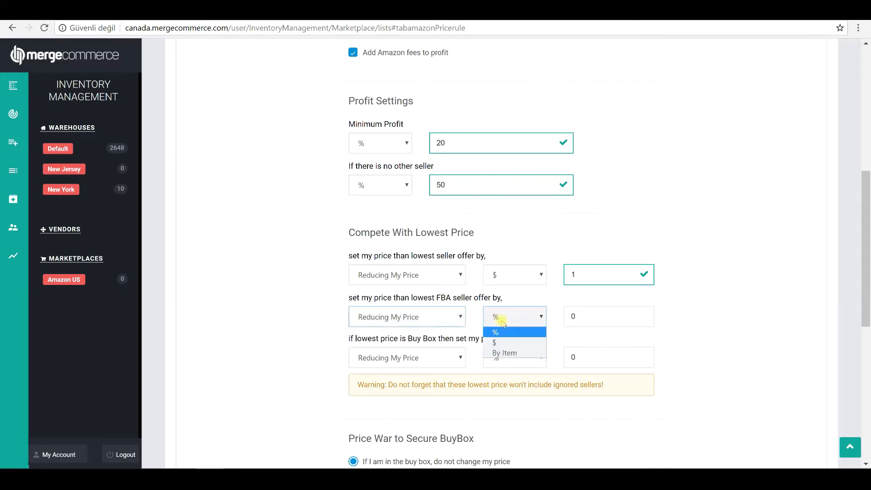
click(512, 344)
key(Tab)
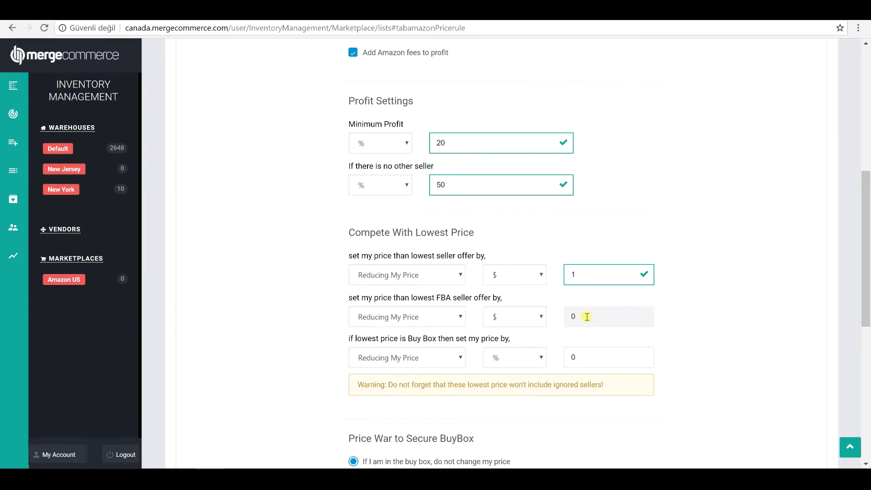
text(1)
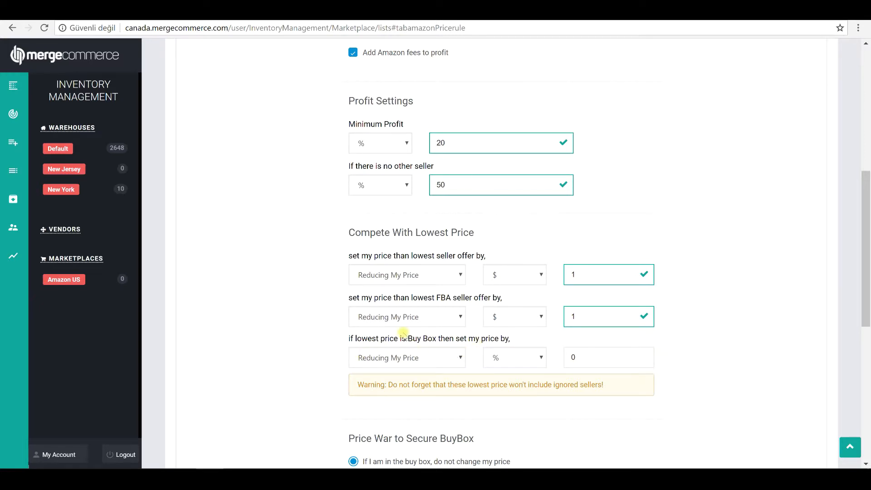
Step: Set the price for when the lowest price is the Buy Box to Reducing My Price by $ 1
click(451, 359)
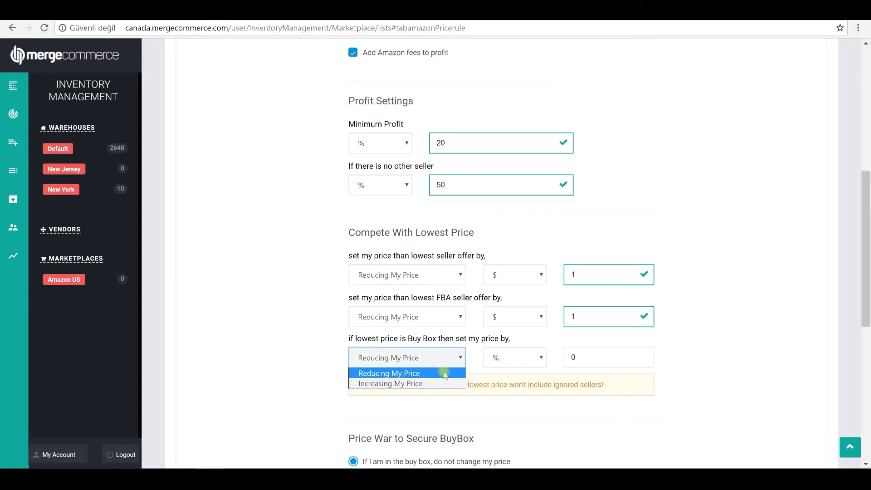
click(432, 375)
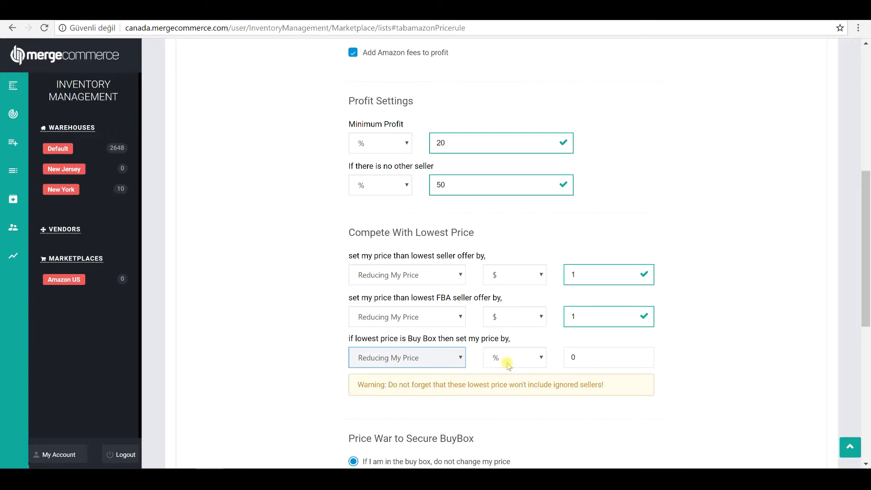
click(501, 359)
click(500, 383)
click(582, 362)
drag(587, 353, 563, 362)
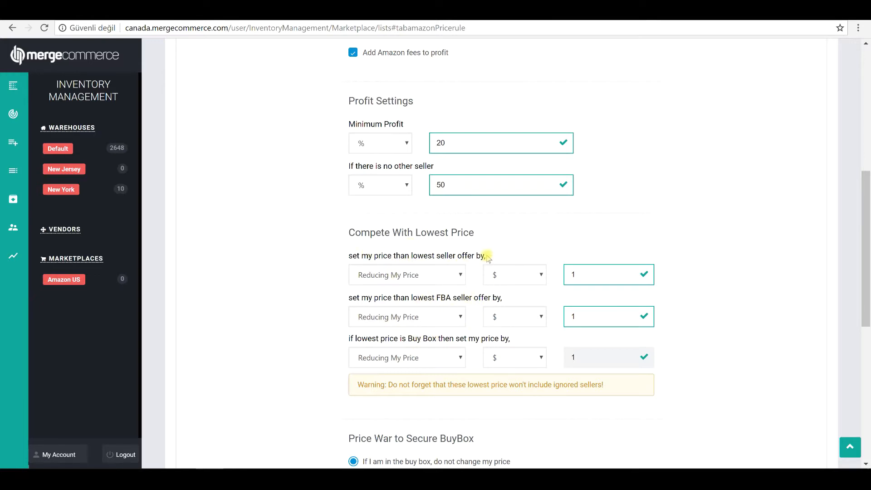
click(512, 392)
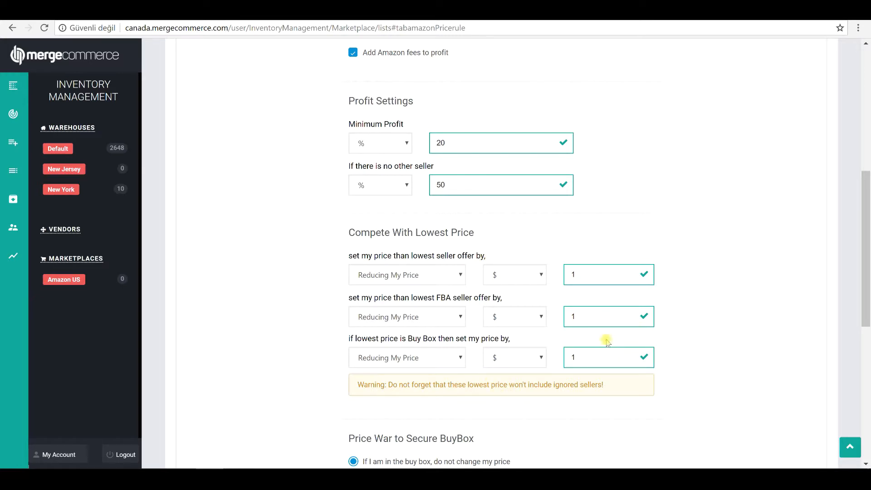
click(587, 349)
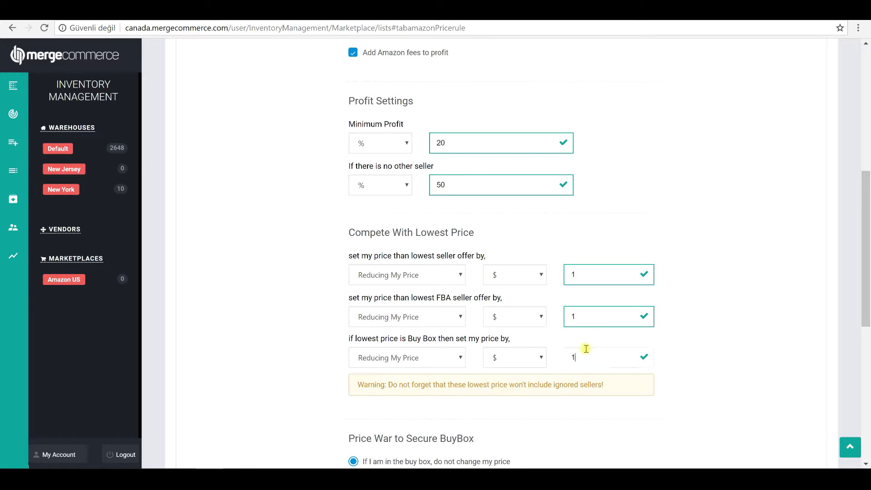
double_click(573, 317)
click(585, 272)
Step: Set Price War to Secure BuyBox to continue repricing when in the buy box in regards to lowest price
scroll(454, 372, down, 1)
drag(349, 382, 477, 388)
click(518, 369)
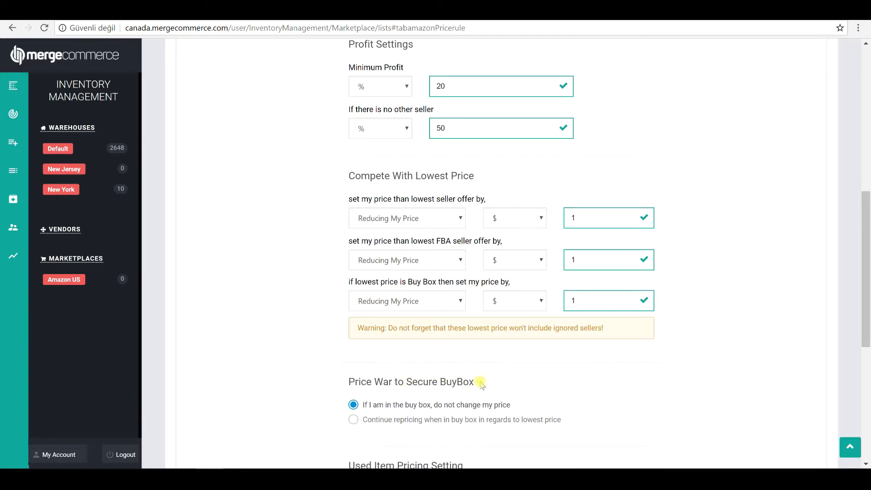
scroll(480, 383, down, 1)
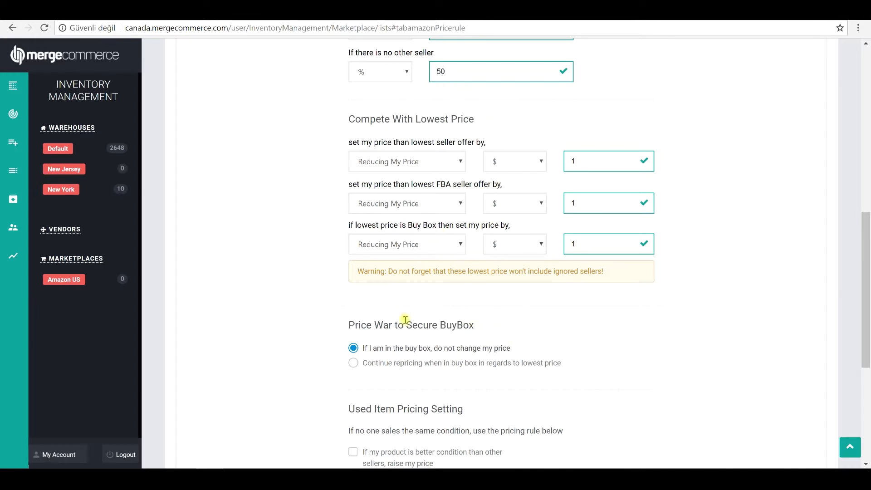
click(354, 363)
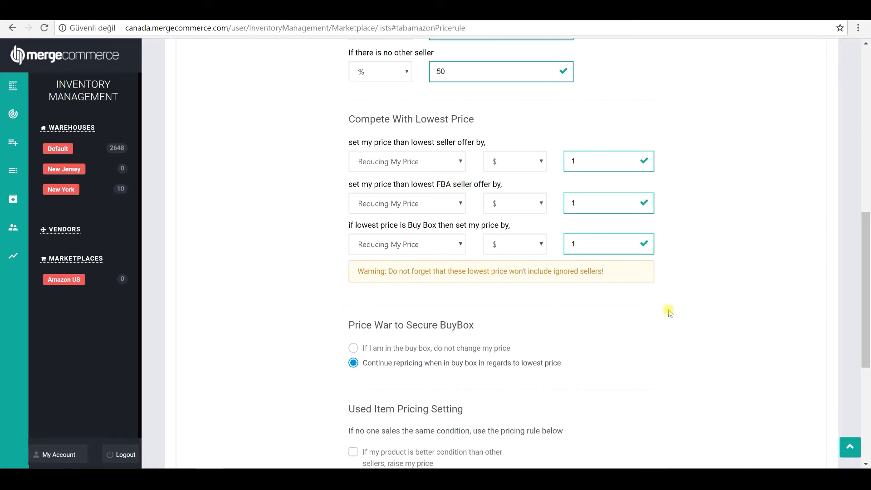
Step: Try the used item option that raises the price for better-condition products, view its units and turn it off again
scroll(669, 312, down, 3)
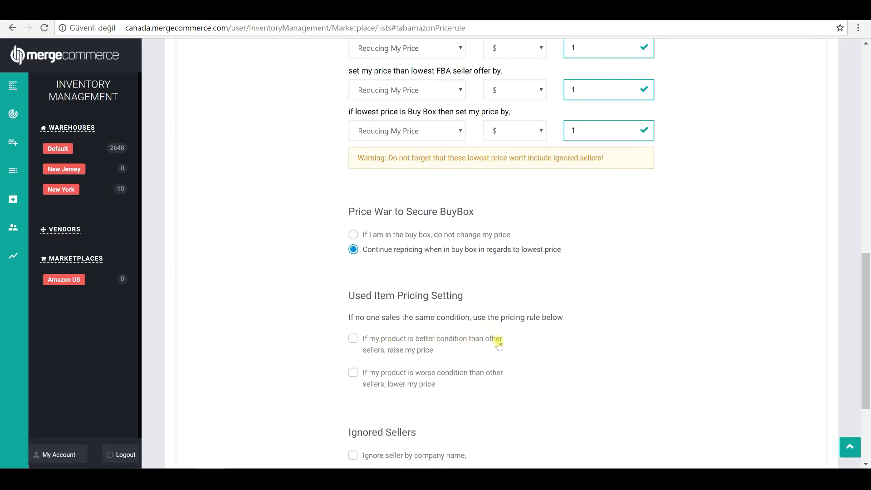
click(353, 339)
click(563, 349)
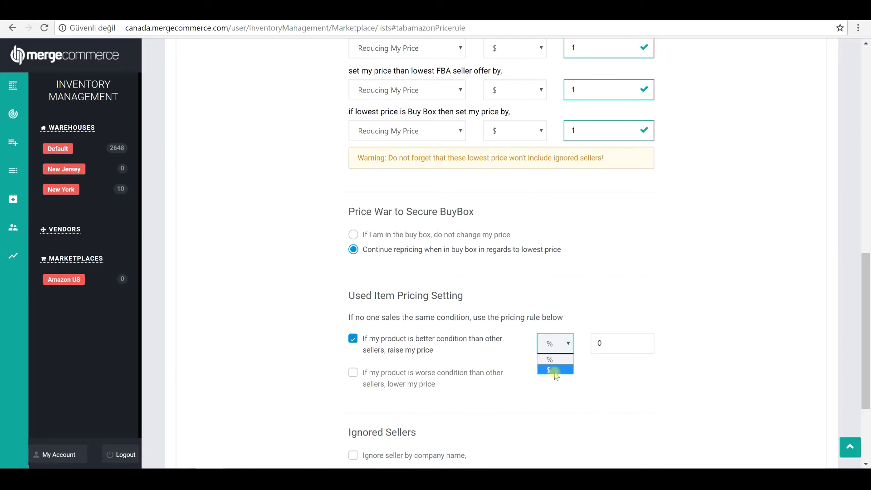
click(353, 339)
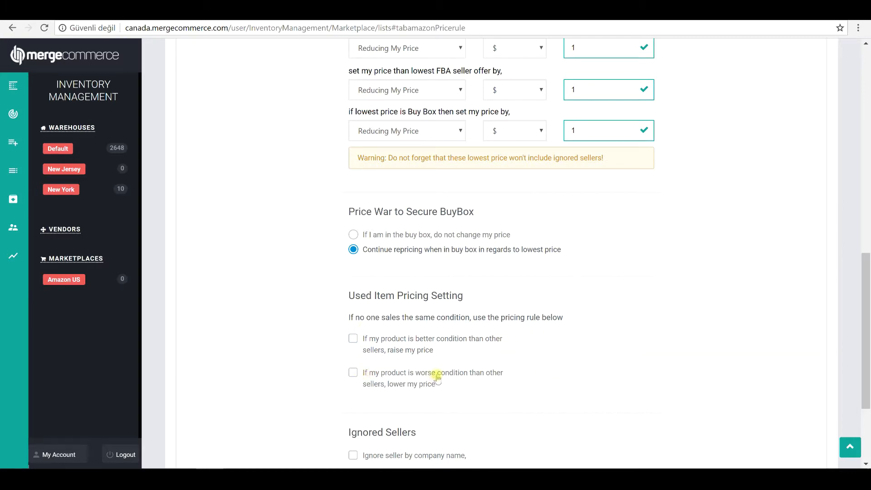
Step: Enable lowering the price when the used product is in worse condition than other sellers', with $ as the unit
click(354, 373)
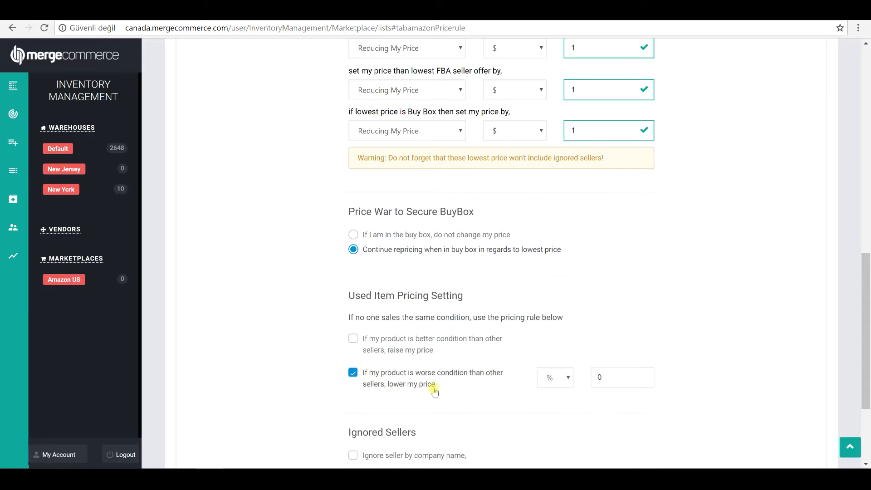
click(553, 376)
click(550, 404)
click(565, 377)
click(558, 404)
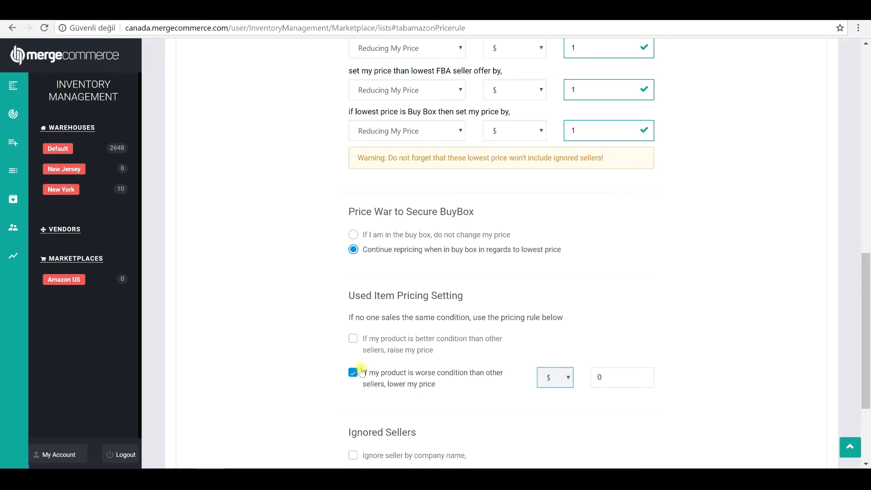
Step: Ignore sellers by company name and add machinezero and The Gadgets Shop to the ignored sellers
scroll(687, 384, down, 3)
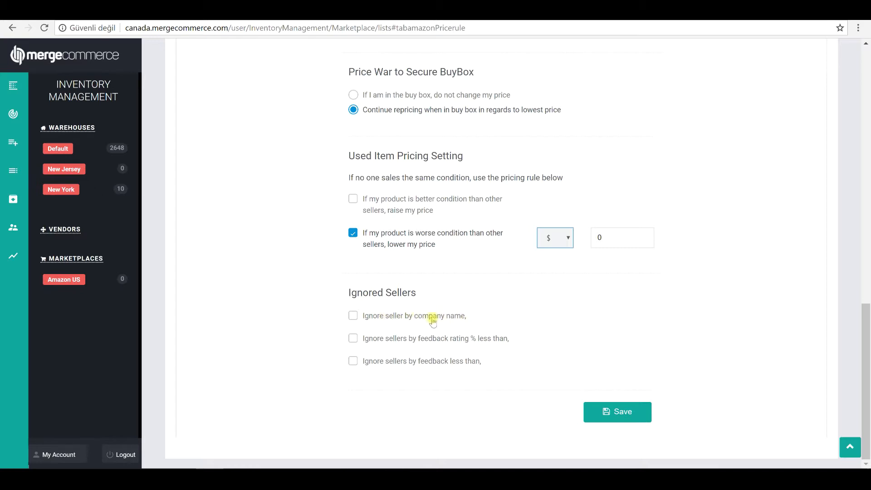
click(353, 317)
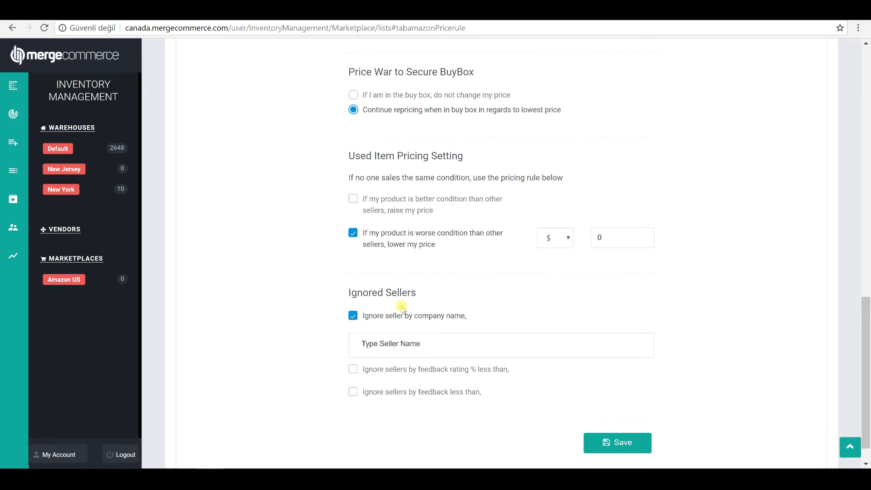
click(415, 351)
text(a)
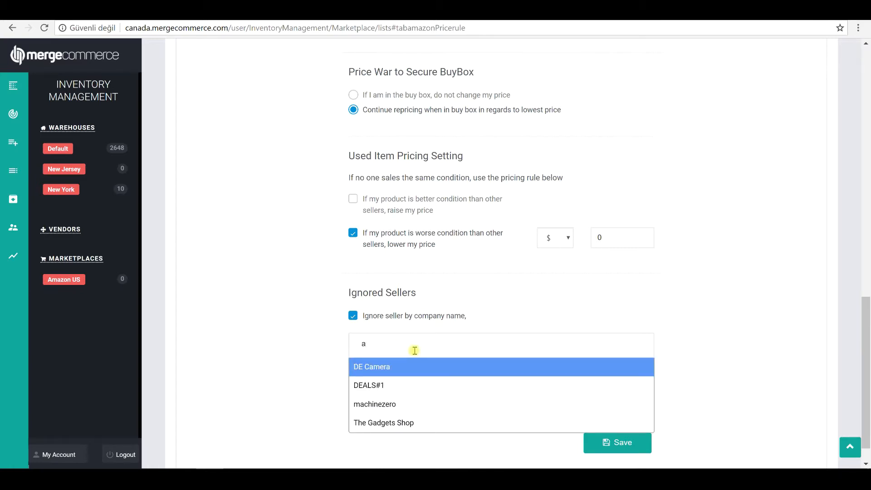
click(389, 404)
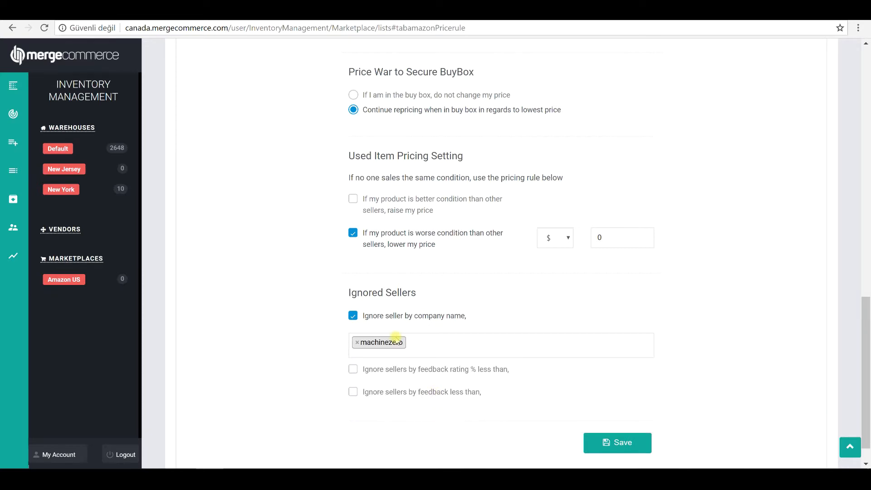
click(398, 343)
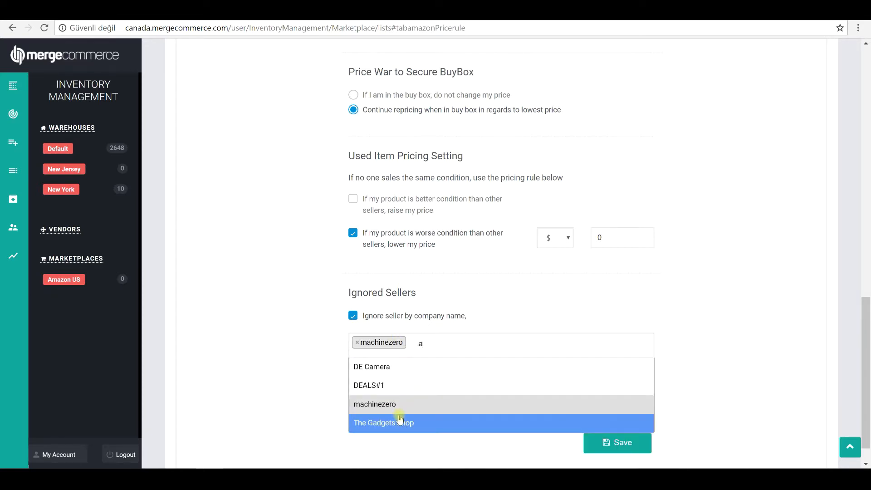
click(401, 421)
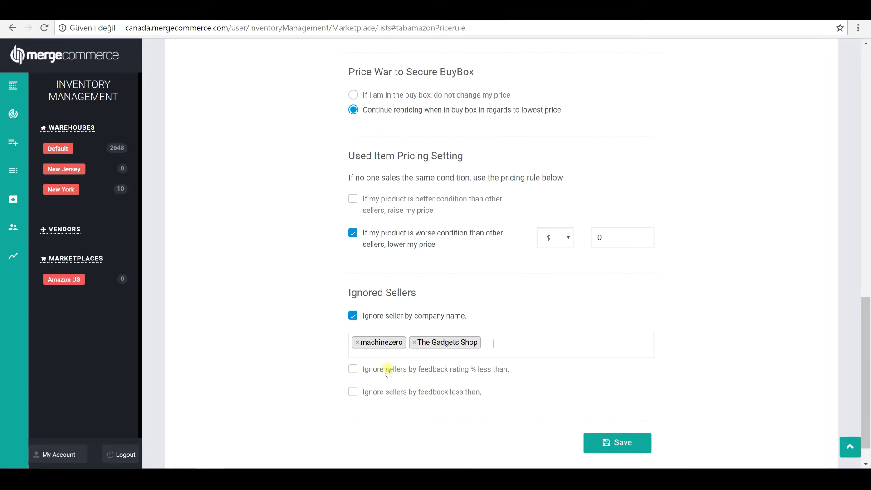
Step: Ignore sellers with a feedback rating below 98 % and sellers with feedback less than 1000
click(355, 371)
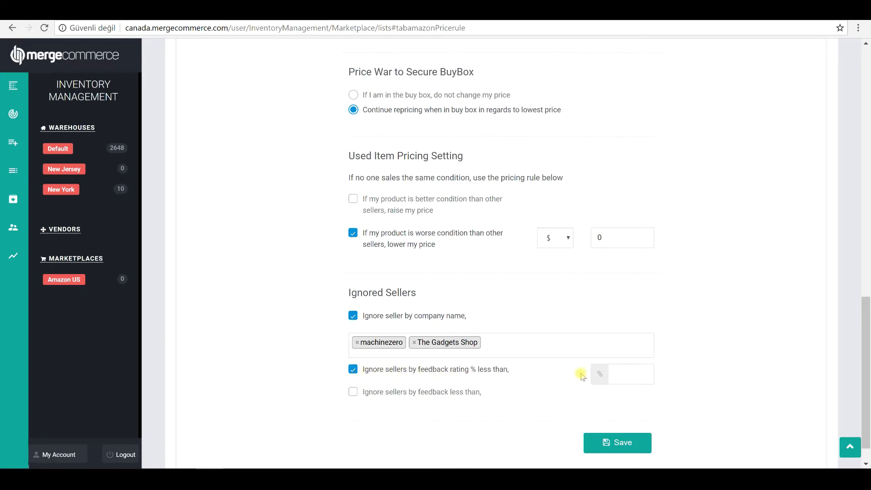
click(624, 374)
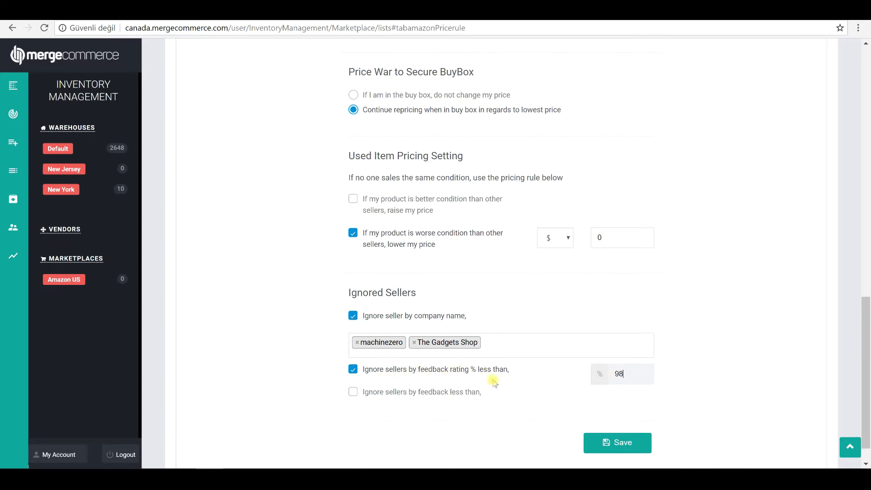
click(354, 393)
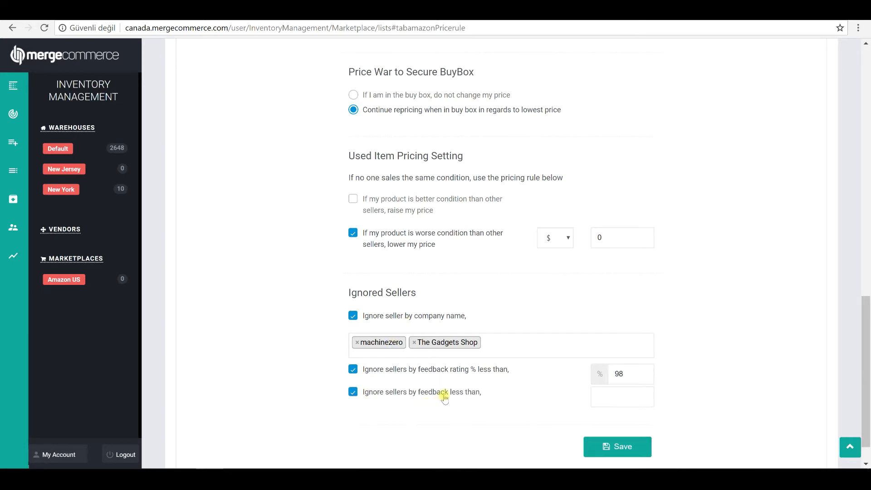
click(599, 400)
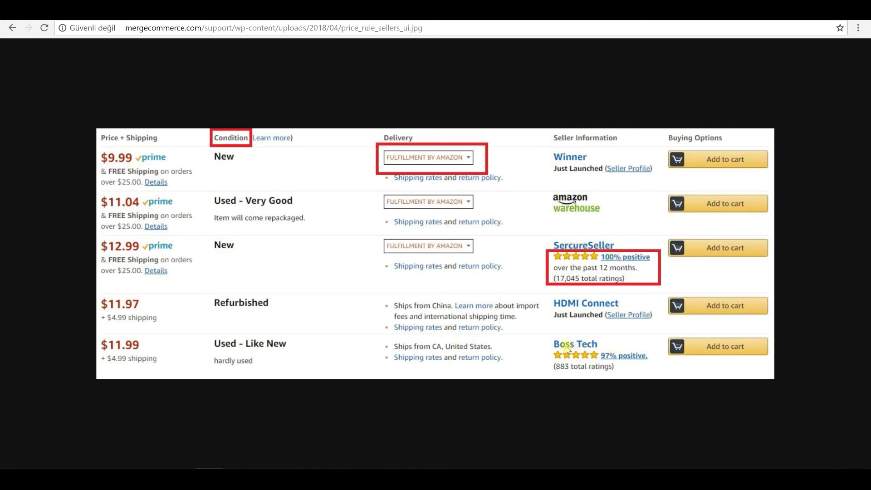
Step: Compare the ignored sellers' feedback rating and feedback count limits with the seller ratings in the sample Amazon offers image
click(219, 16)
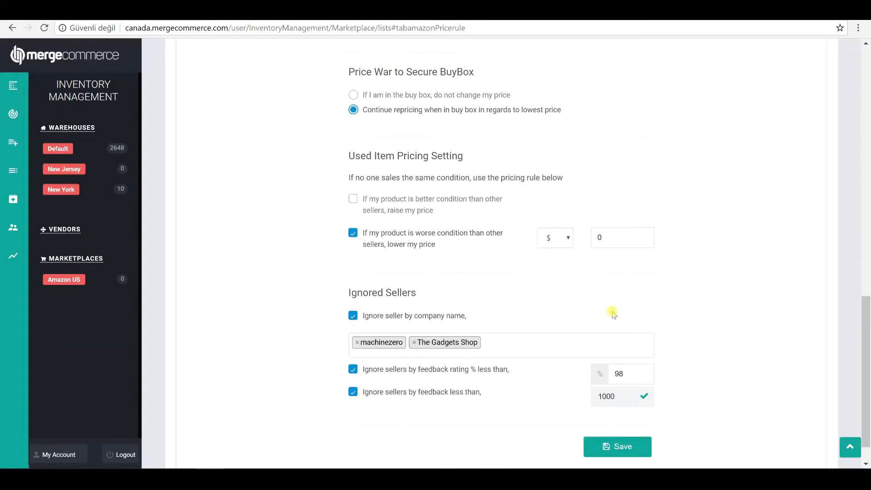
double_click(629, 372)
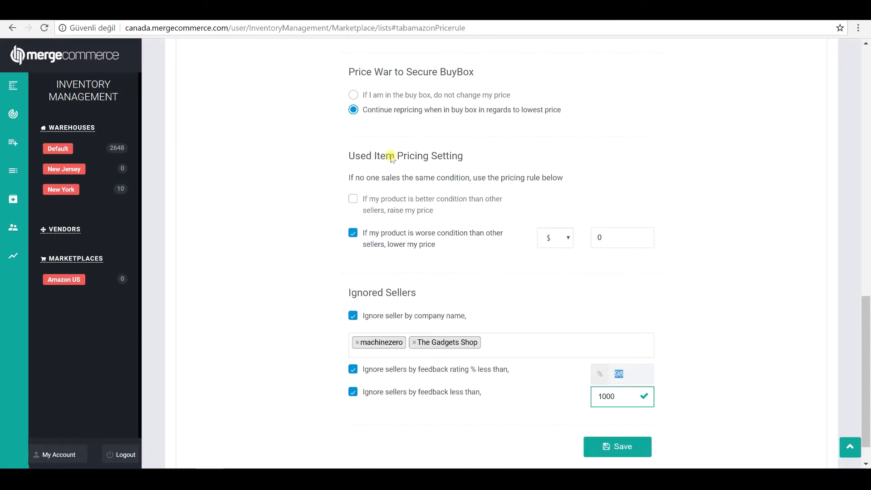
click(352, 17)
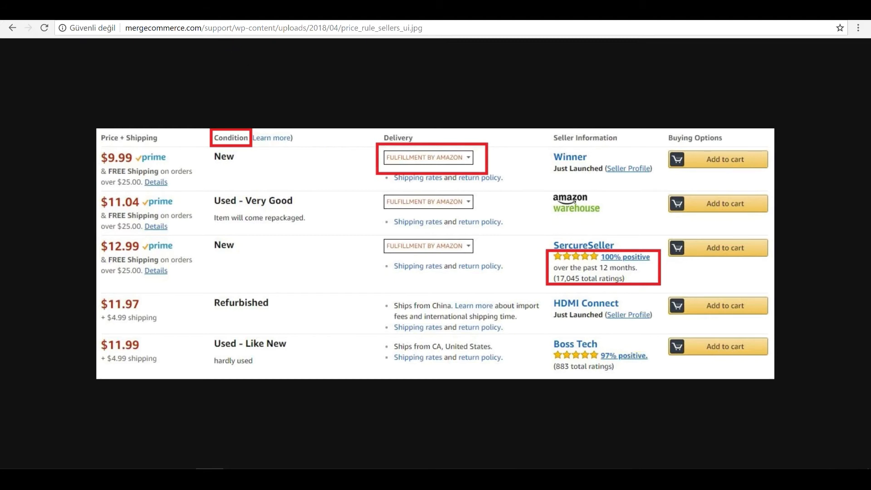
click(196, 11)
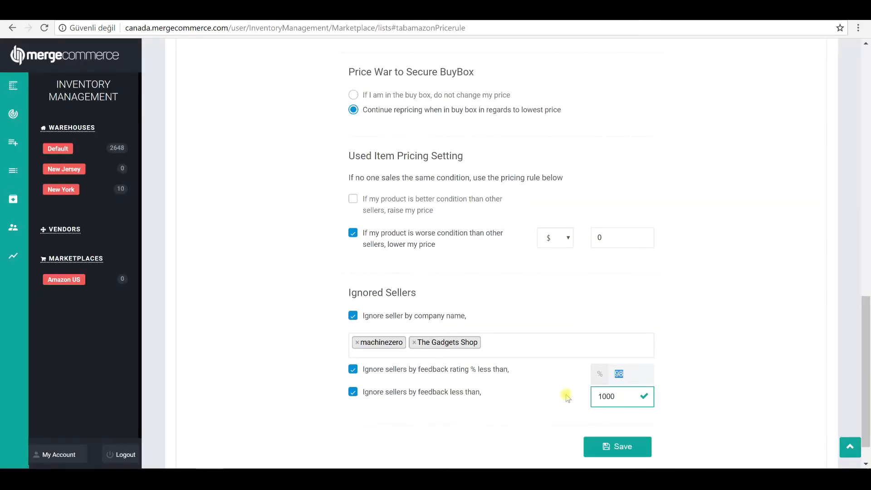
drag(630, 398, 585, 401)
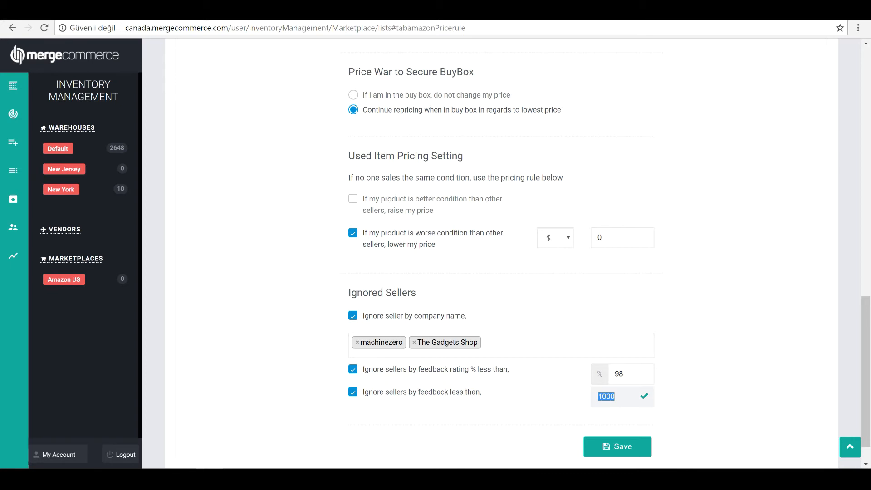
click(256, 11)
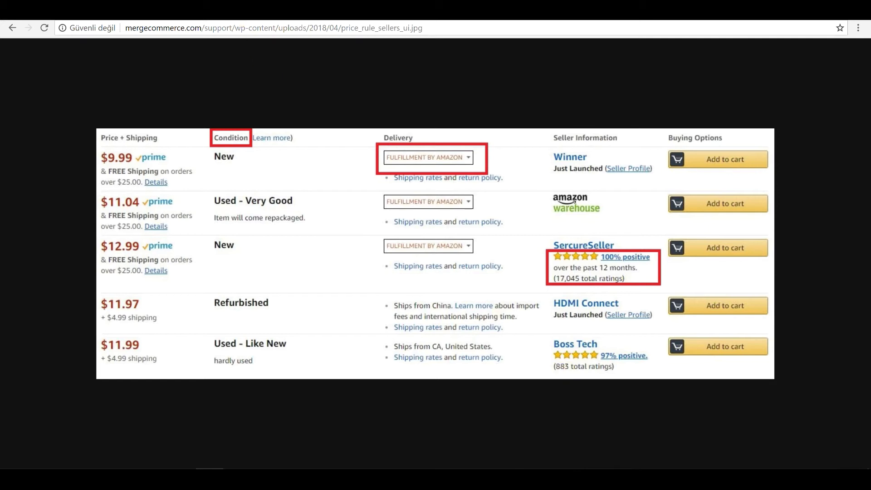
Step: Return to the pricing rule form and choose Price War To Win Buy Box Continuously as the rule option
click(183, 13)
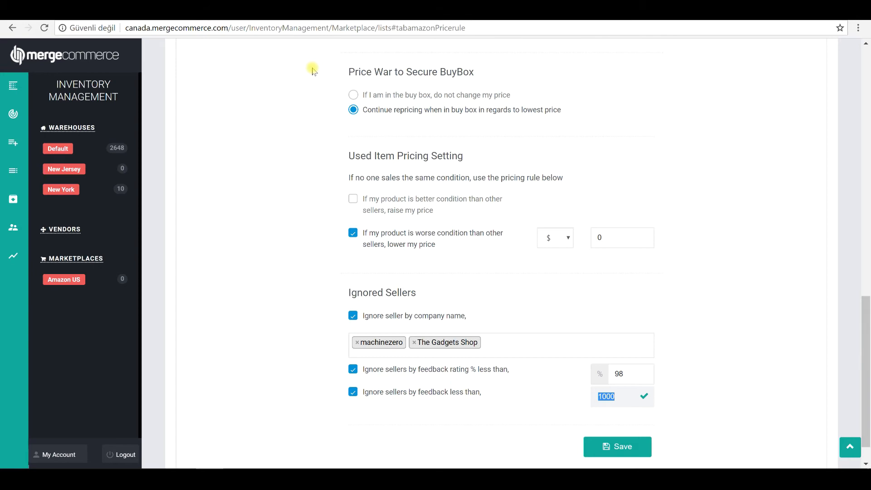
scroll(459, 346, down, 1)
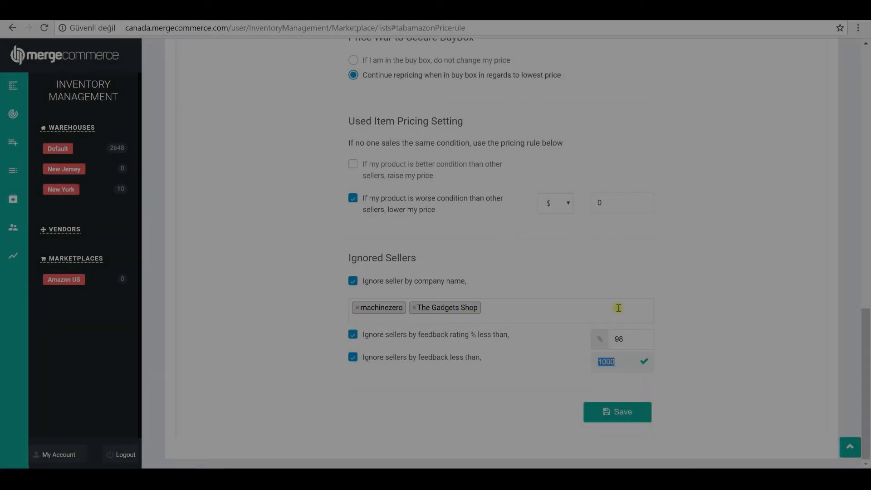
scroll(653, 411, up, 7)
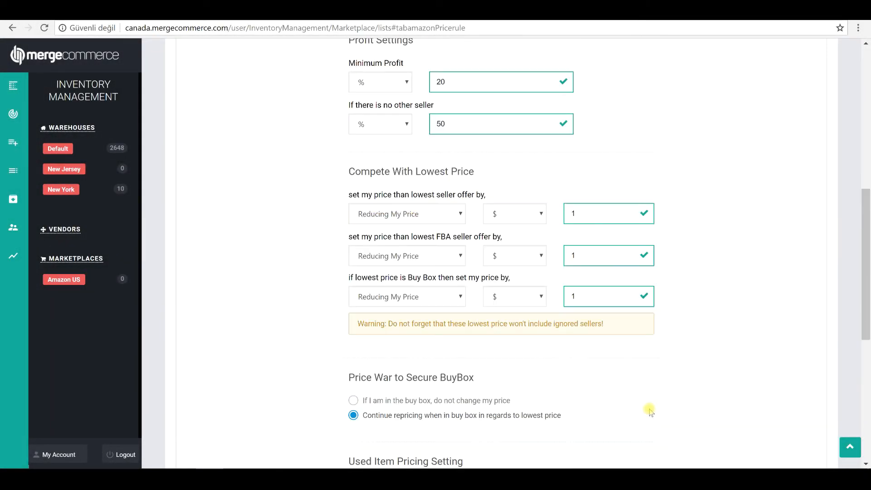
scroll(649, 411, up, 9)
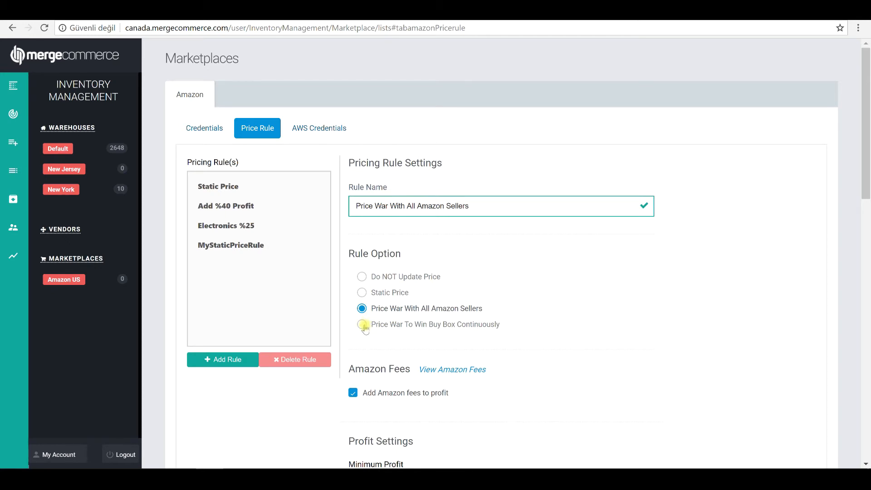
click(363, 325)
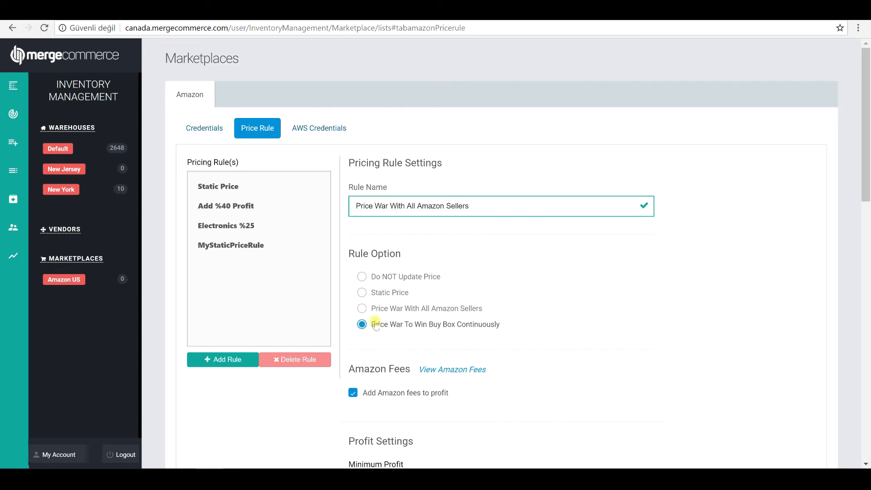
Step: Set the minimum profit to 20 % and the profit when there is no other seller to 50 %
scroll(608, 254, down, 5)
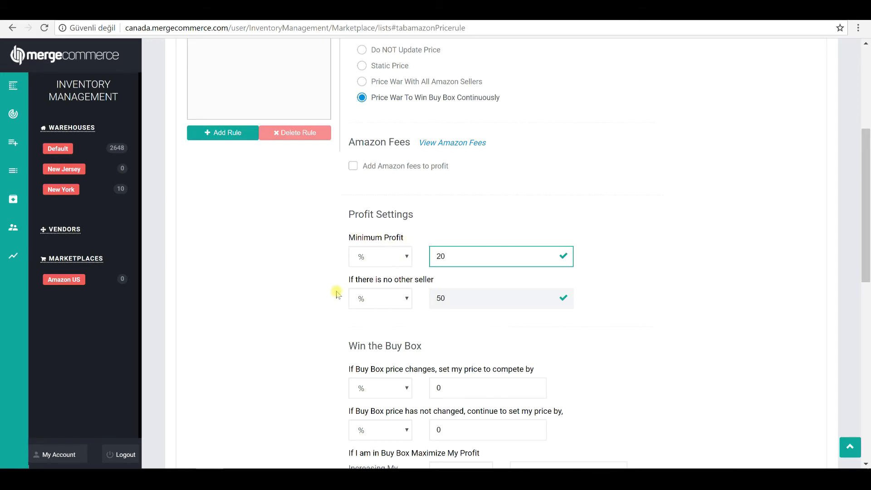
key(Tab)
click(469, 298)
click(329, 338)
scroll(347, 313, down, 1)
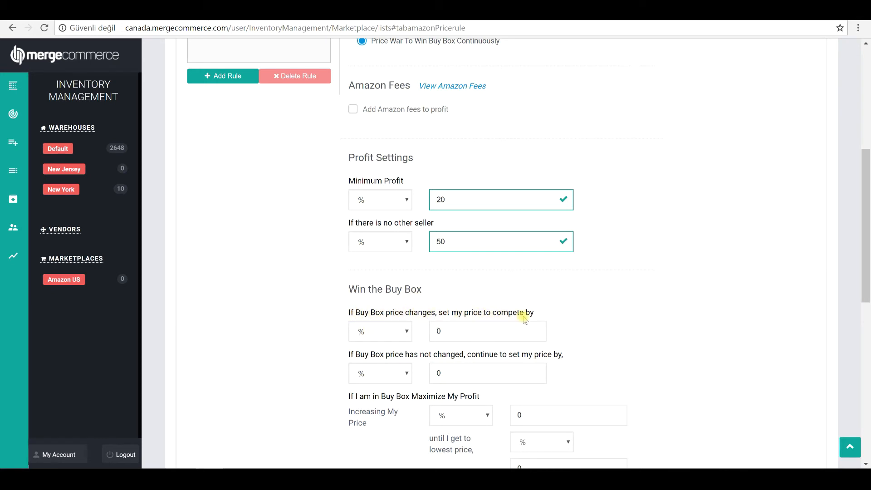
Step: Set the price adjustments to 0 % for both a changed and an unchanged Buy Box price
click(404, 332)
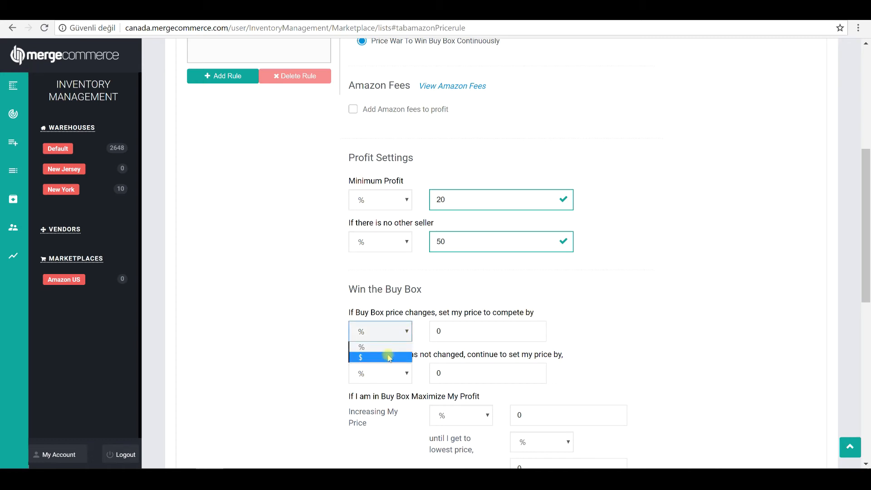
click(462, 332)
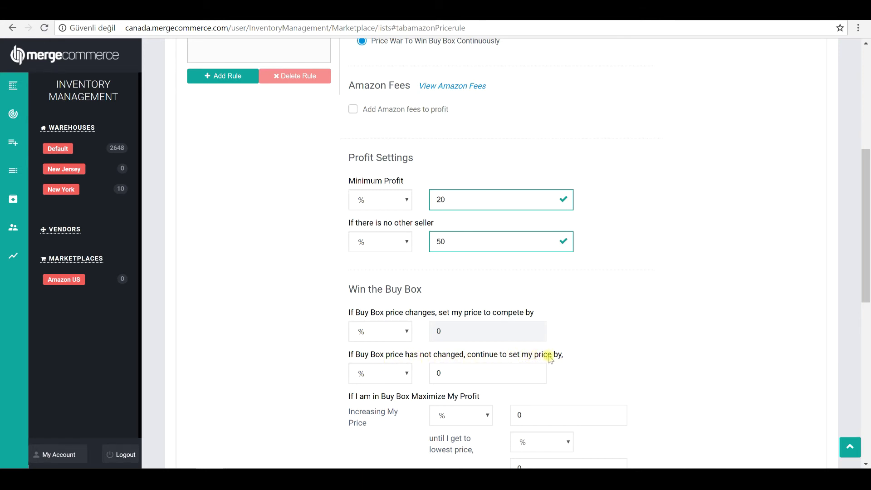
click(384, 373)
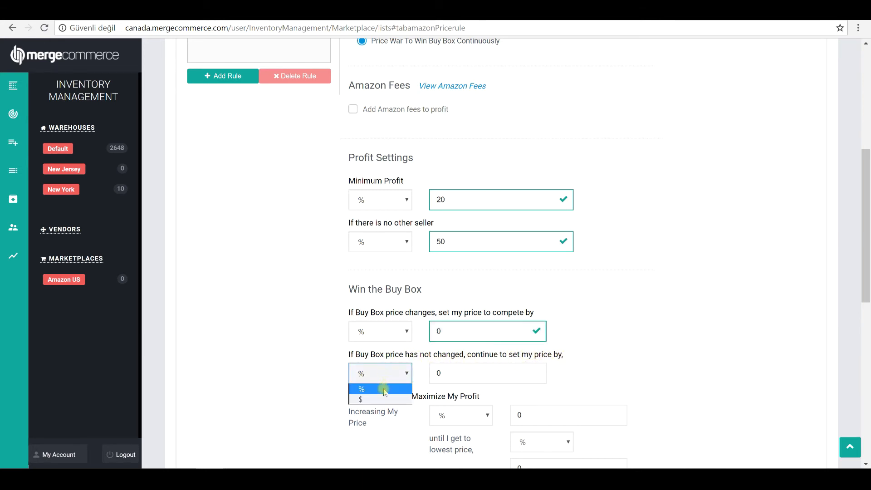
click(459, 377)
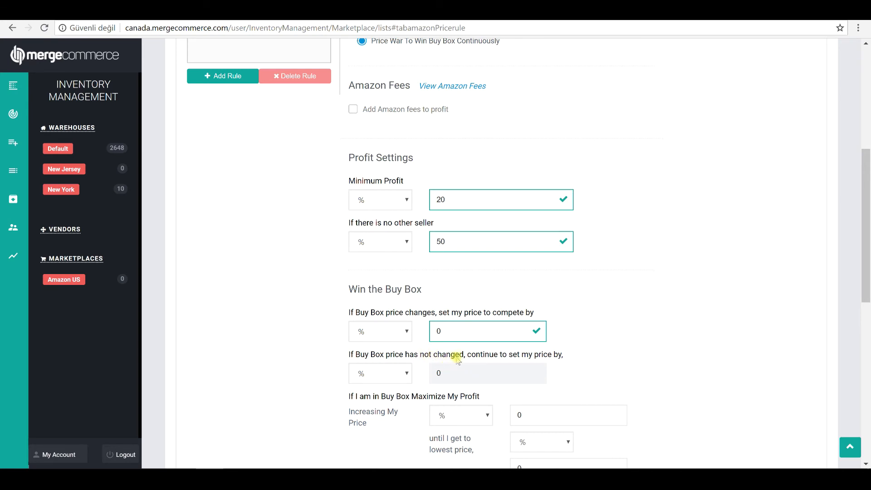
click(404, 182)
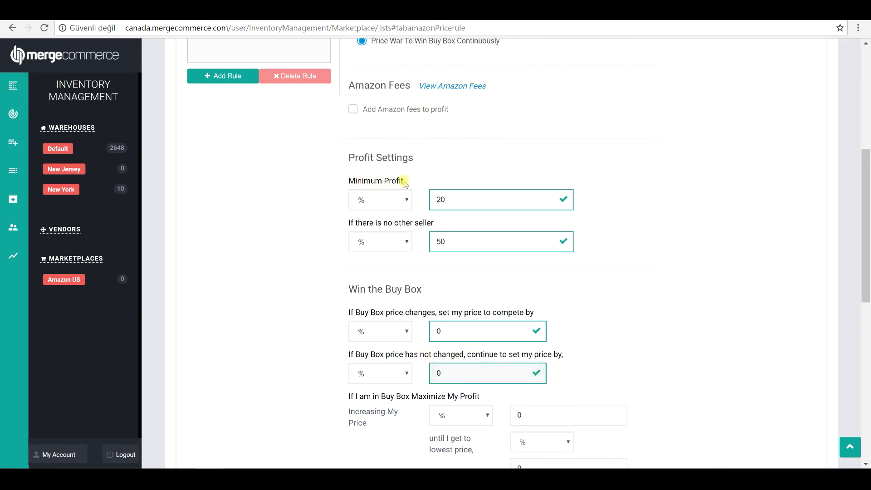
triple_click(404, 181)
click(337, 350)
drag(345, 355, 384, 355)
click(316, 383)
Step: Set the in-Buy-Box profit maximization to increase the price by 0 % until it gets to the lowest price, with $ 0
scroll(317, 384, down, 1)
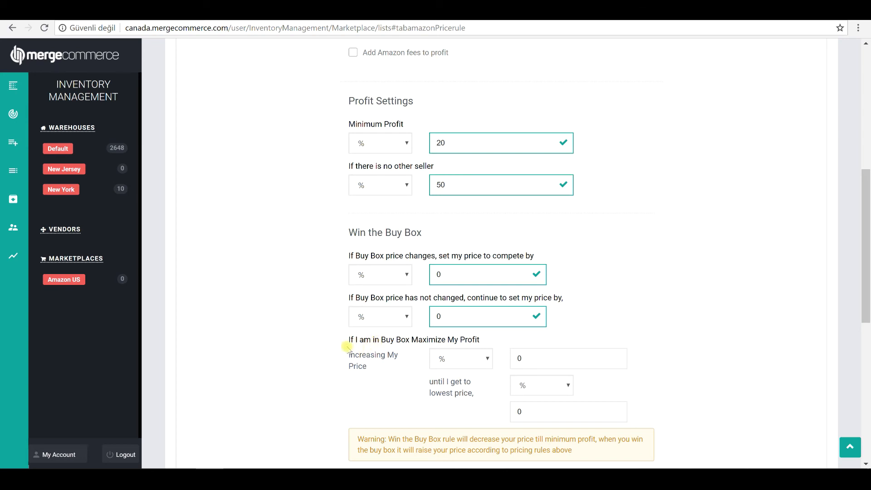
drag(489, 338, 346, 341)
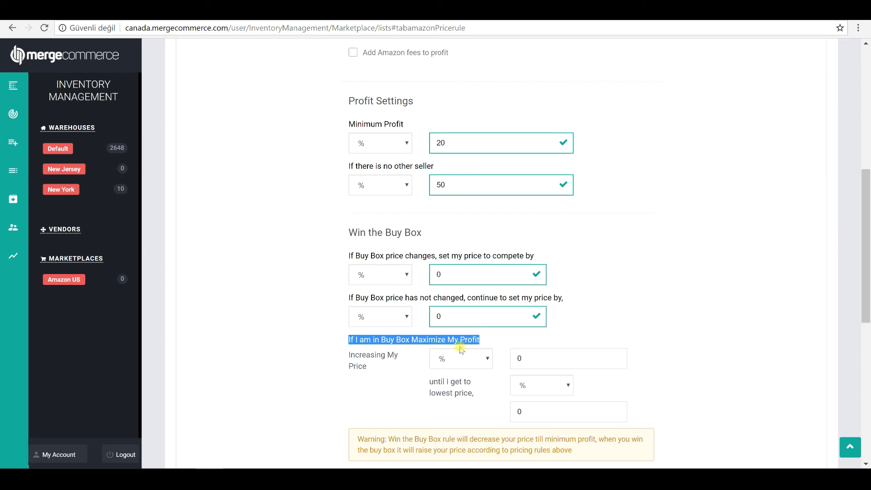
click(472, 363)
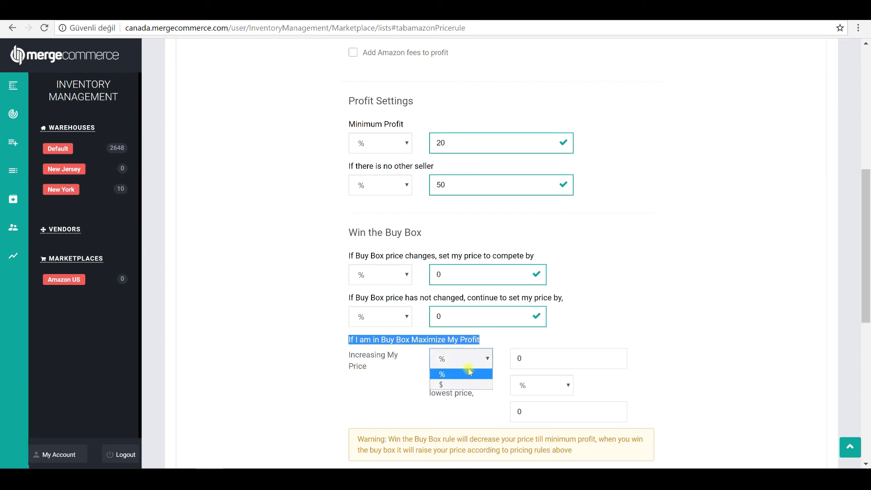
click(537, 357)
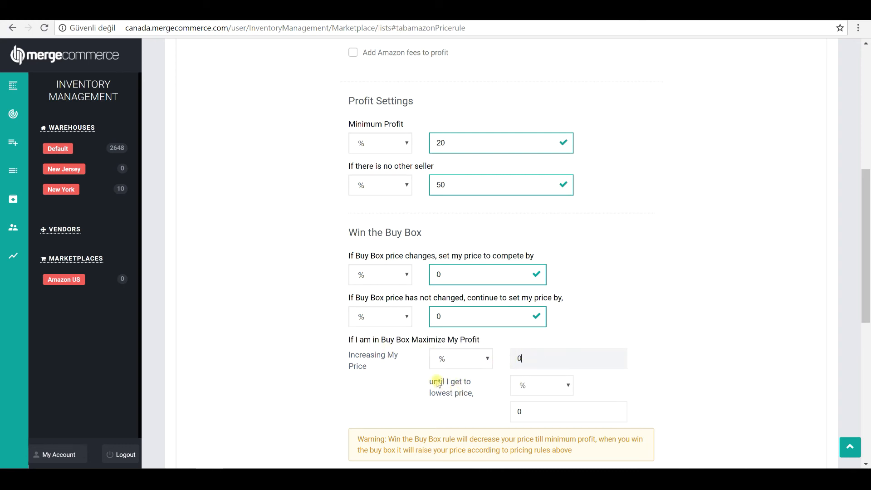
click(513, 386)
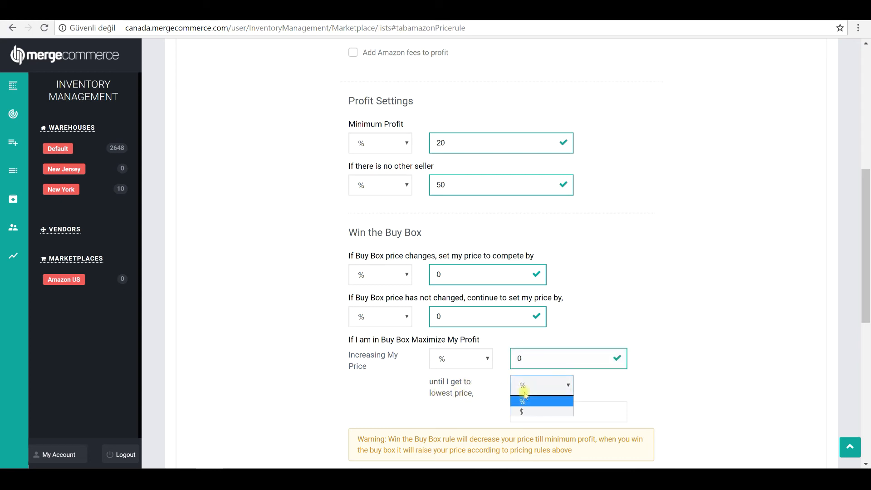
click(543, 407)
click(542, 382)
click(521, 409)
click(563, 418)
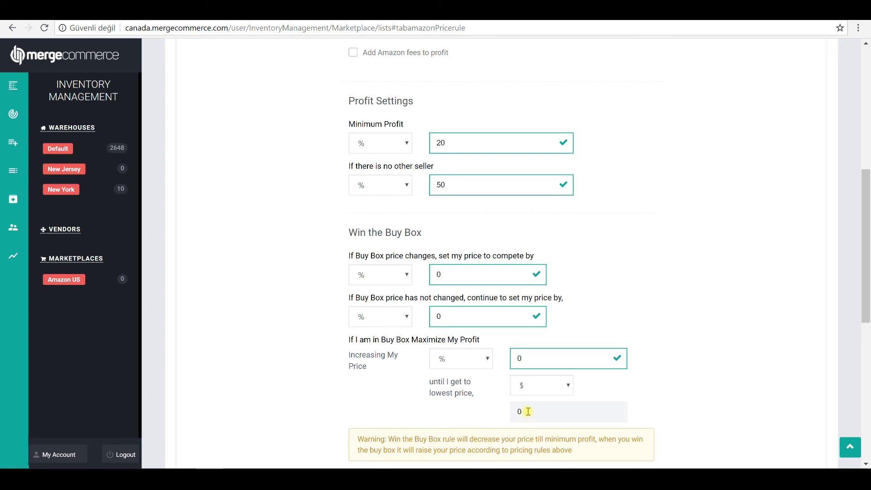
click(699, 323)
Step: Review the Win the Buy Box warning, the used item pricing and ignored sellers settings, and the start of the rule form
scroll(707, 282, down, 4)
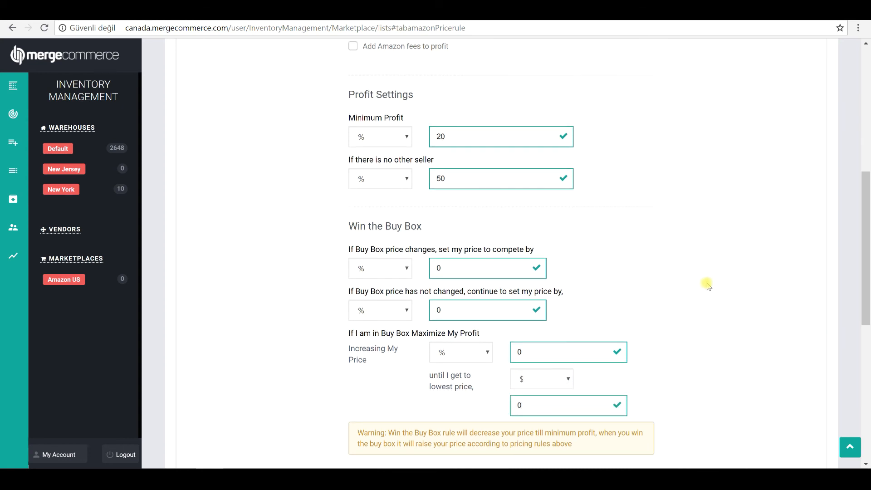
scroll(576, 244, down, 1)
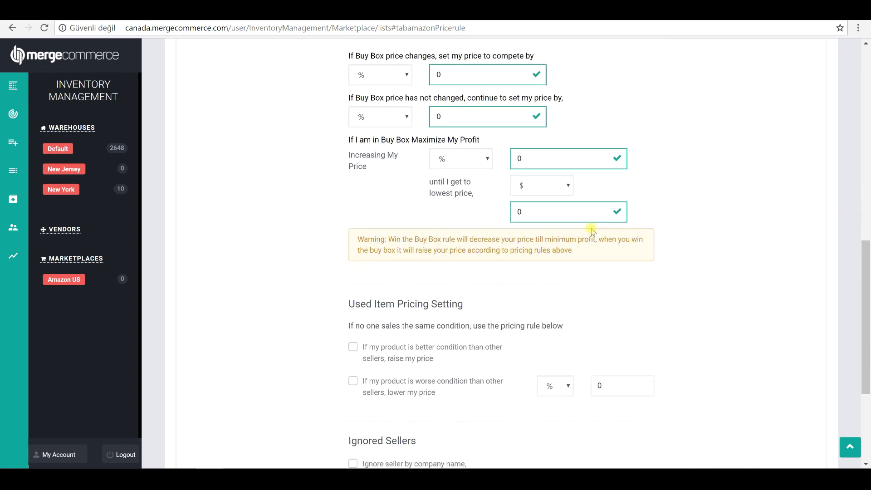
scroll(596, 197, up, 1)
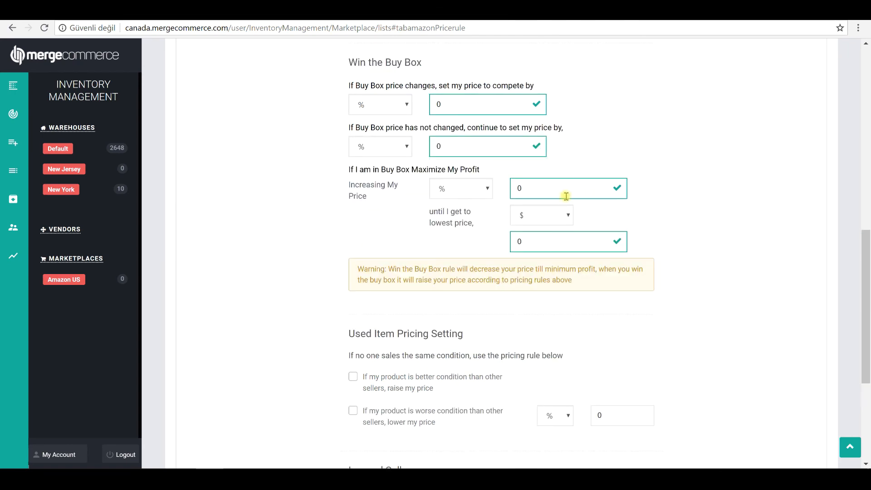
scroll(566, 196, down, 1)
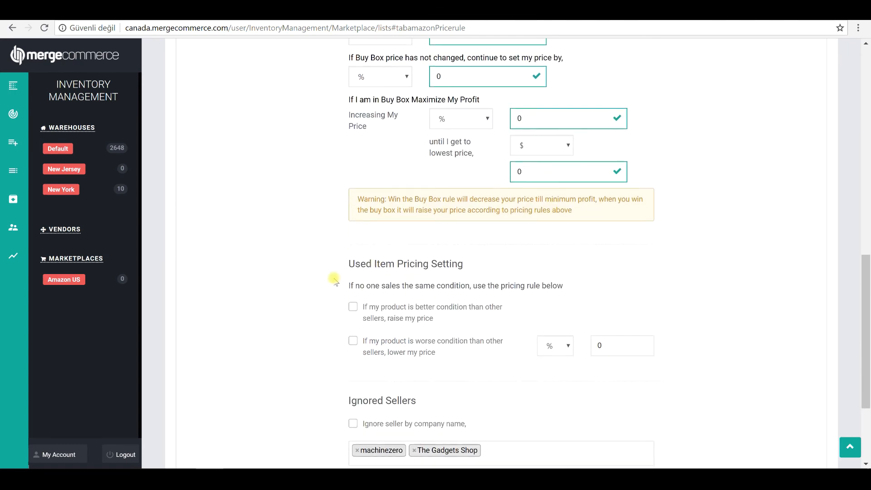
scroll(330, 276, down, 2)
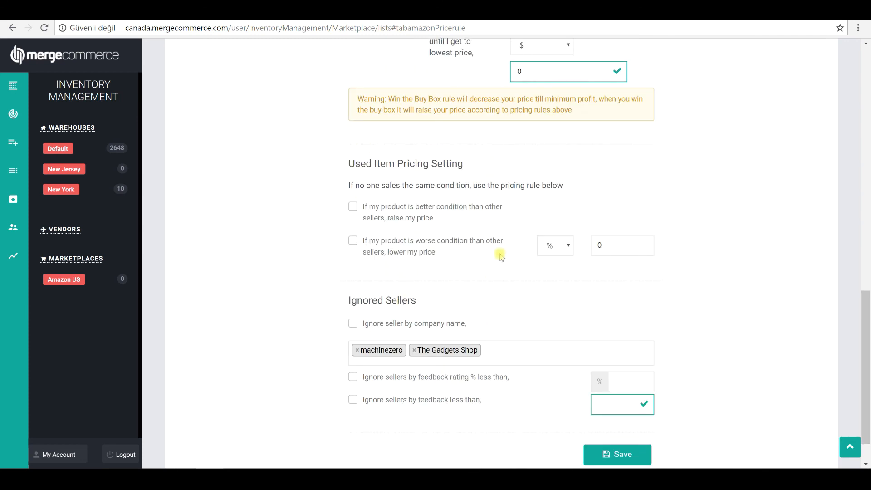
scroll(516, 243, down, 1)
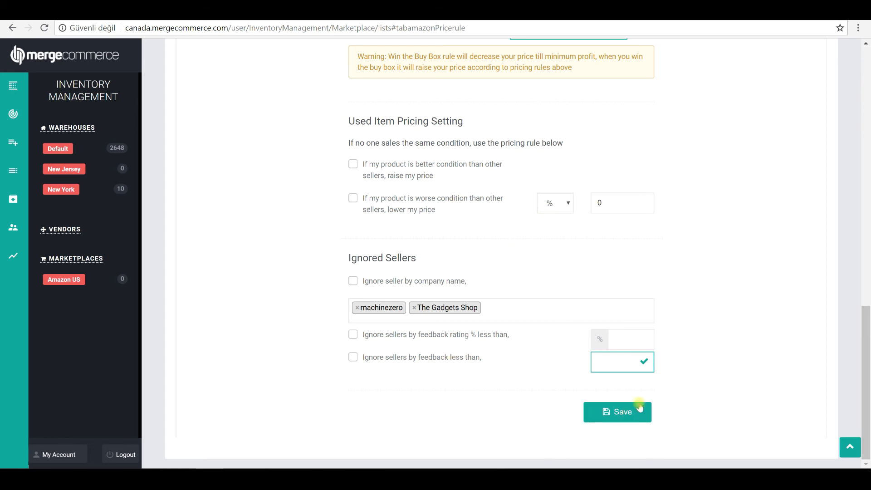
scroll(393, 311, up, 5)
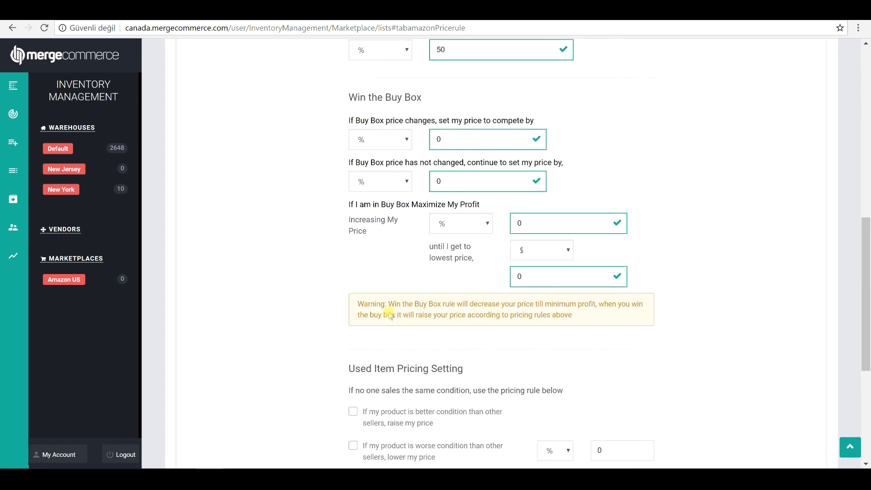
scroll(391, 313, up, 10)
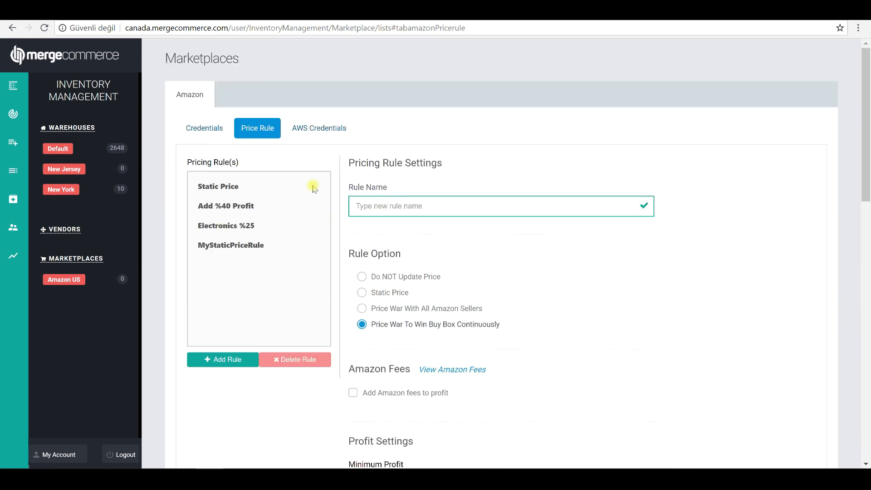